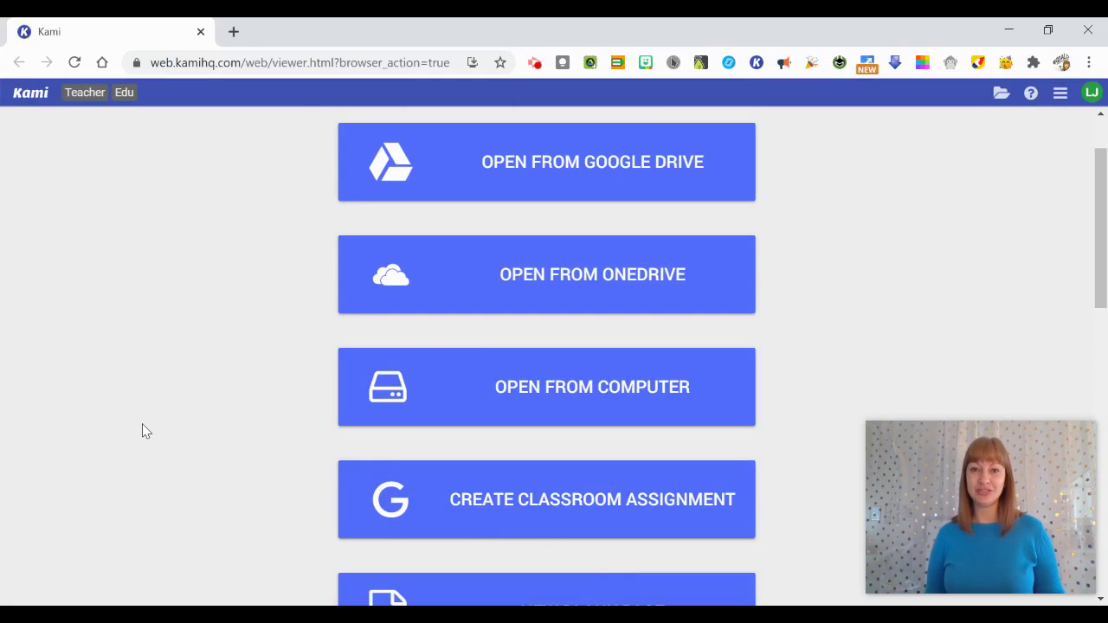
- Start a new Google Classroom assignment and assign it to the Test class
click(475, 511)
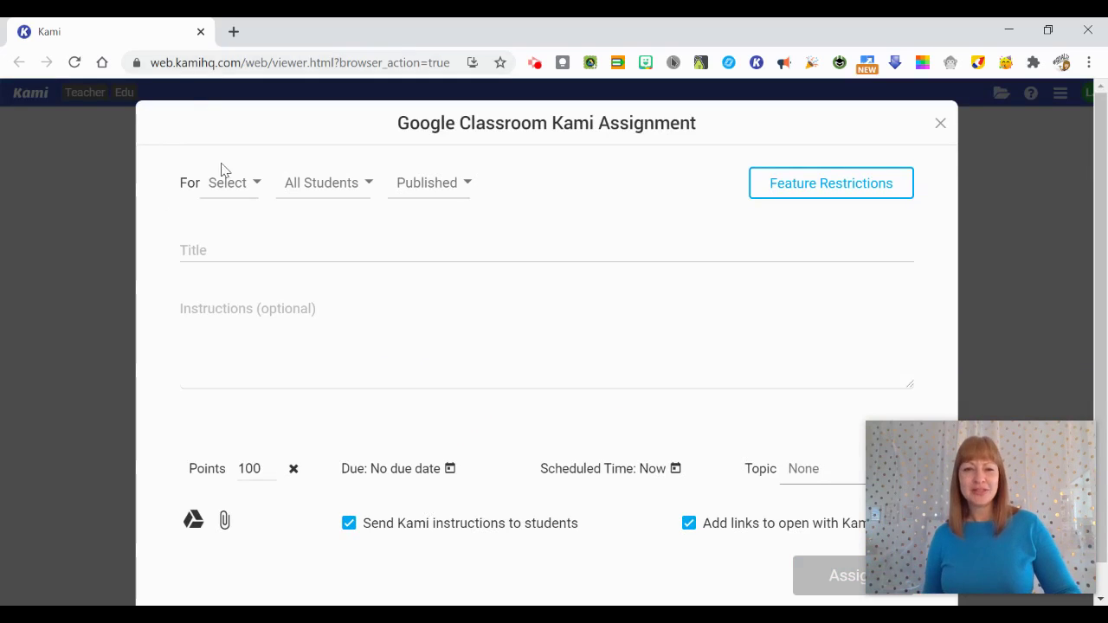
click(242, 187)
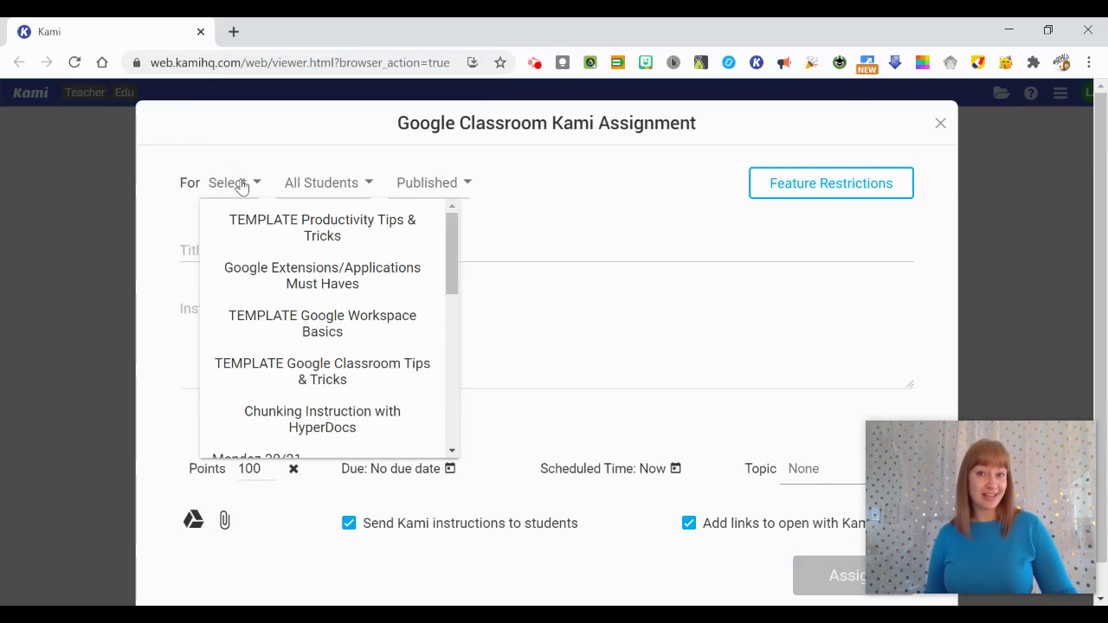
scroll(289, 247, down, 10)
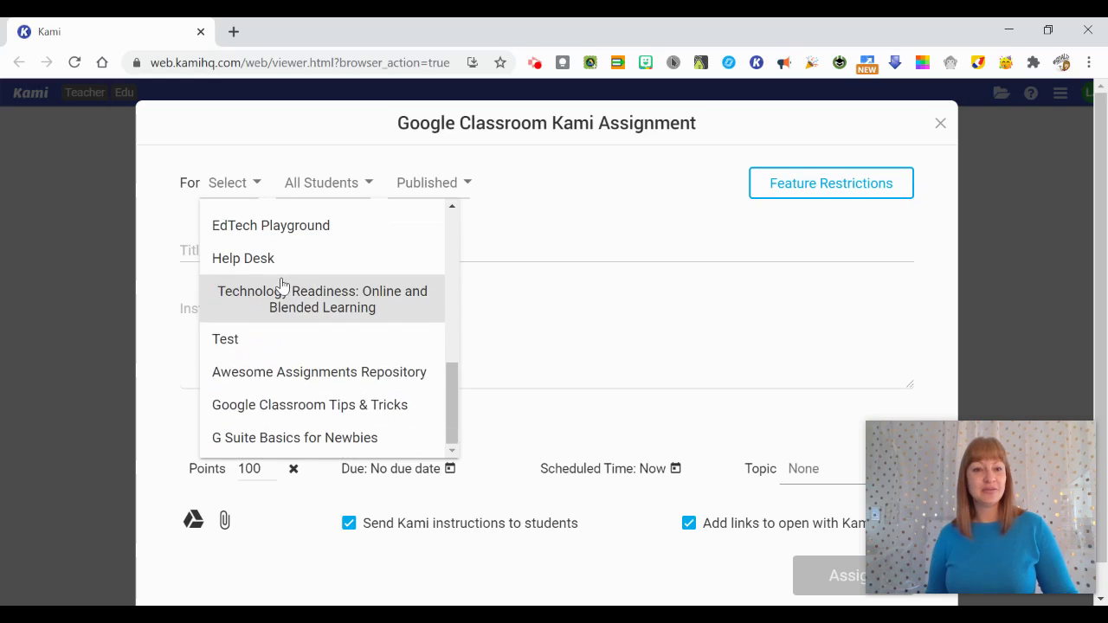
click(261, 345)
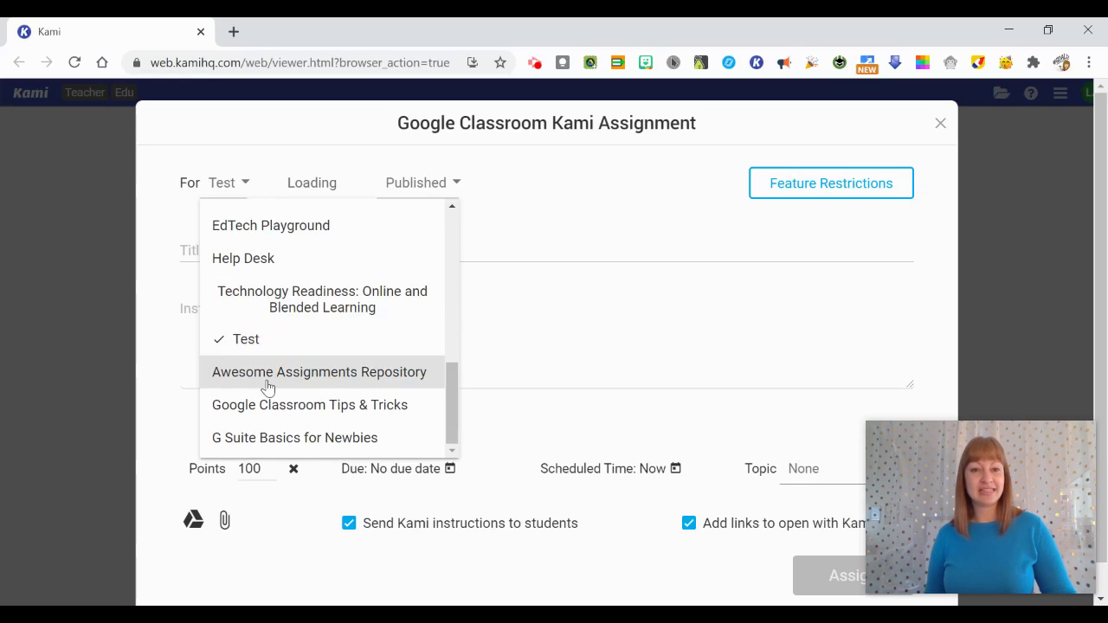
- Try adding the Awesome Assignments Repository and Google Classroom Tips & Tricks classes, and deselect both again
click(268, 383)
click(298, 422)
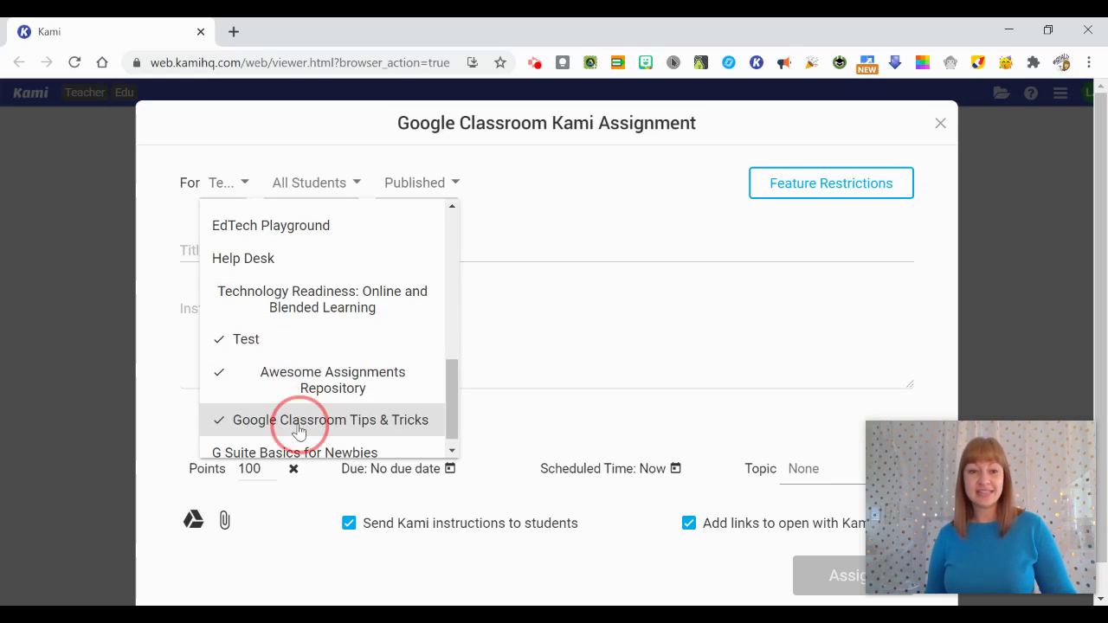
click(299, 426)
click(324, 379)
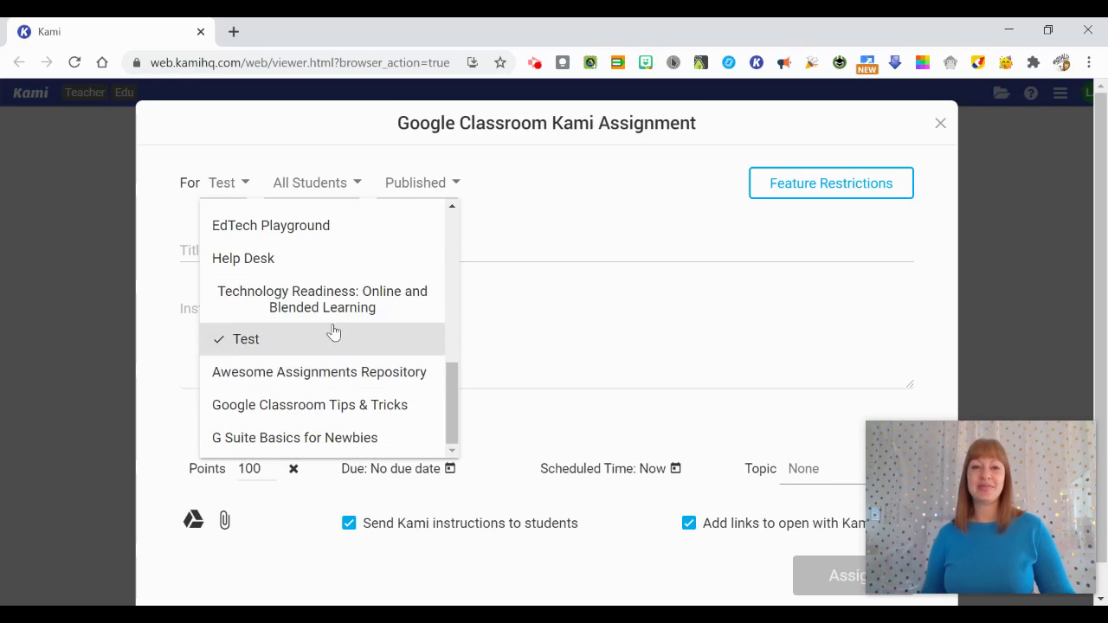
- Select all students of the class as recipients and look over the publishing status options
click(343, 183)
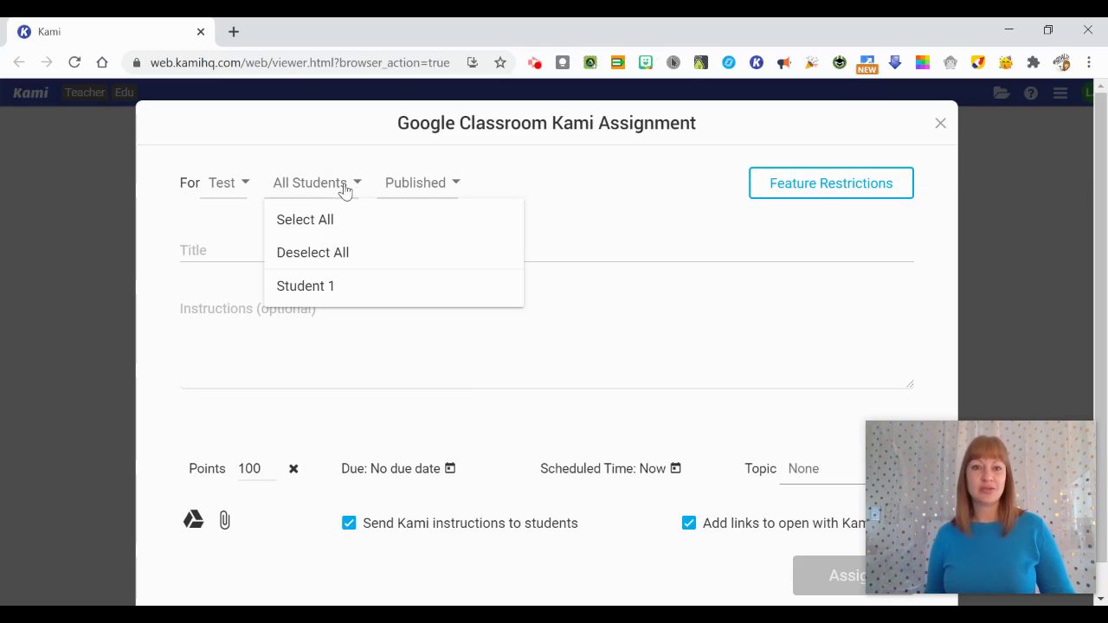
click(316, 220)
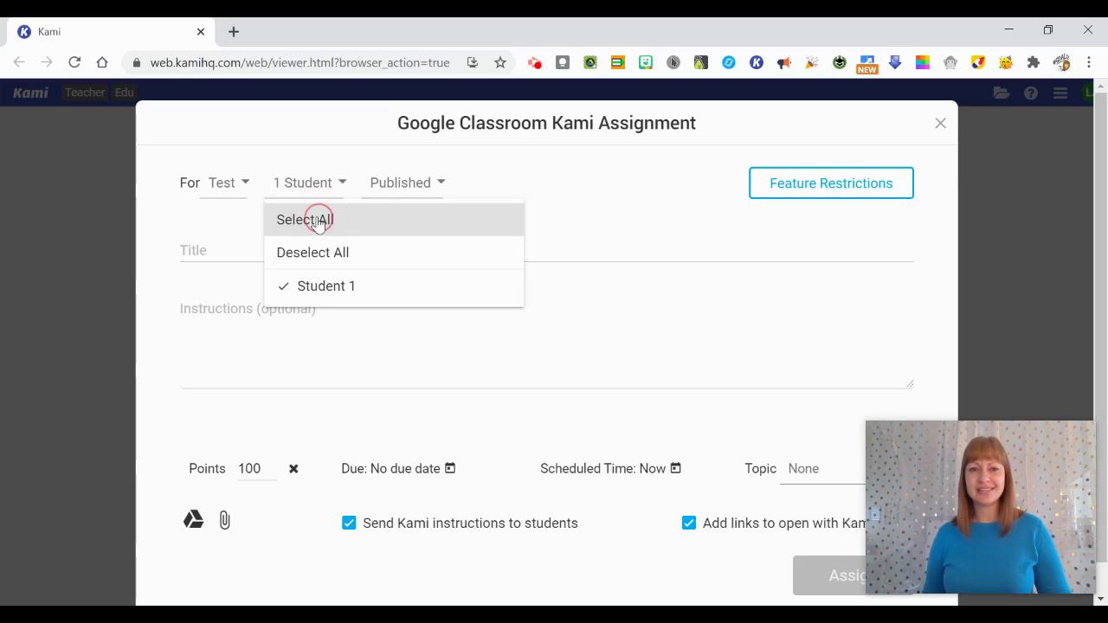
click(382, 181)
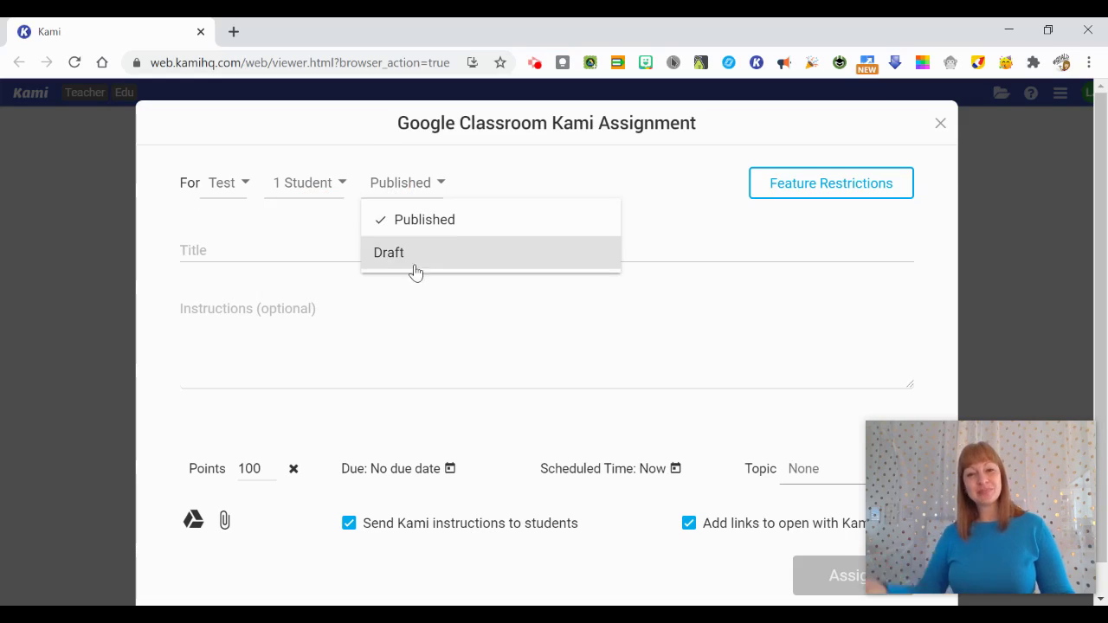
click(547, 176)
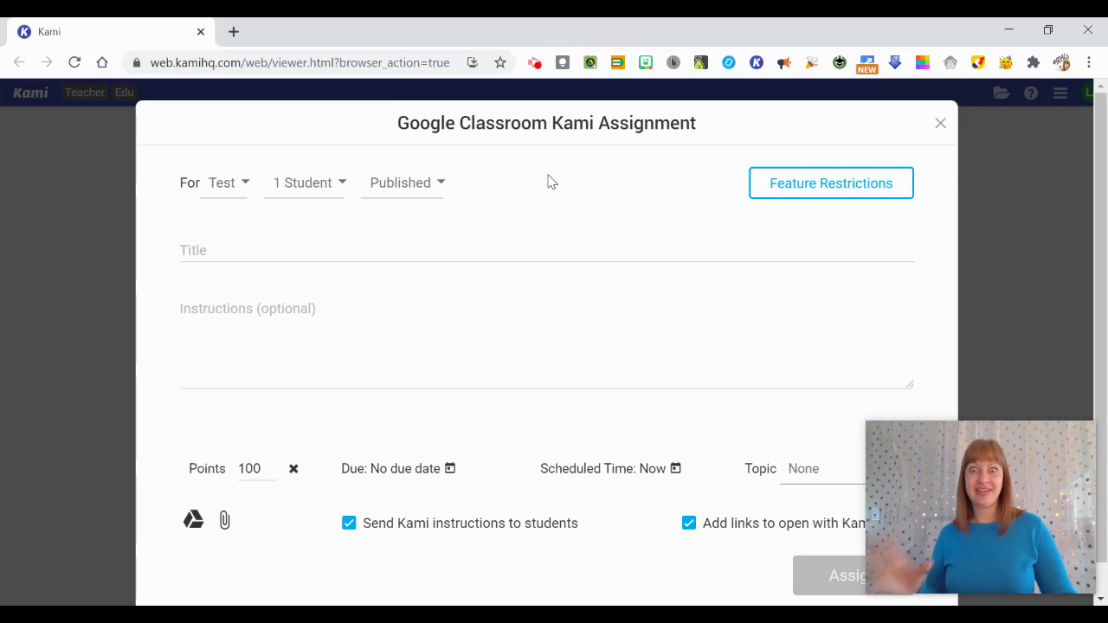
- Look through the assignment's feature restrictions and turn all student tools off
click(805, 187)
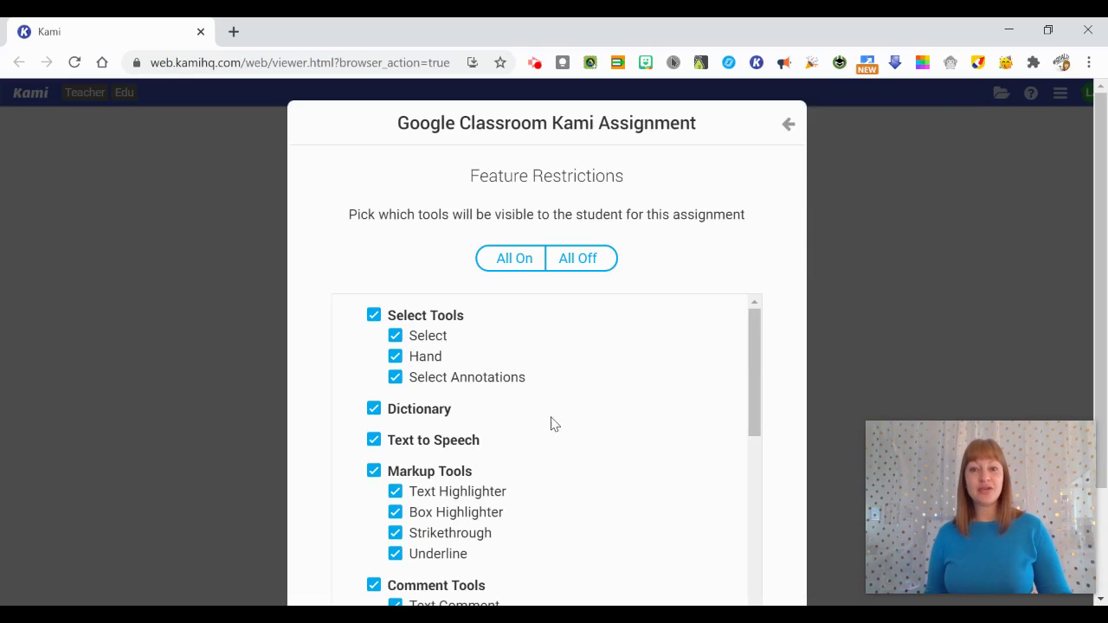
scroll(561, 394, down, 7)
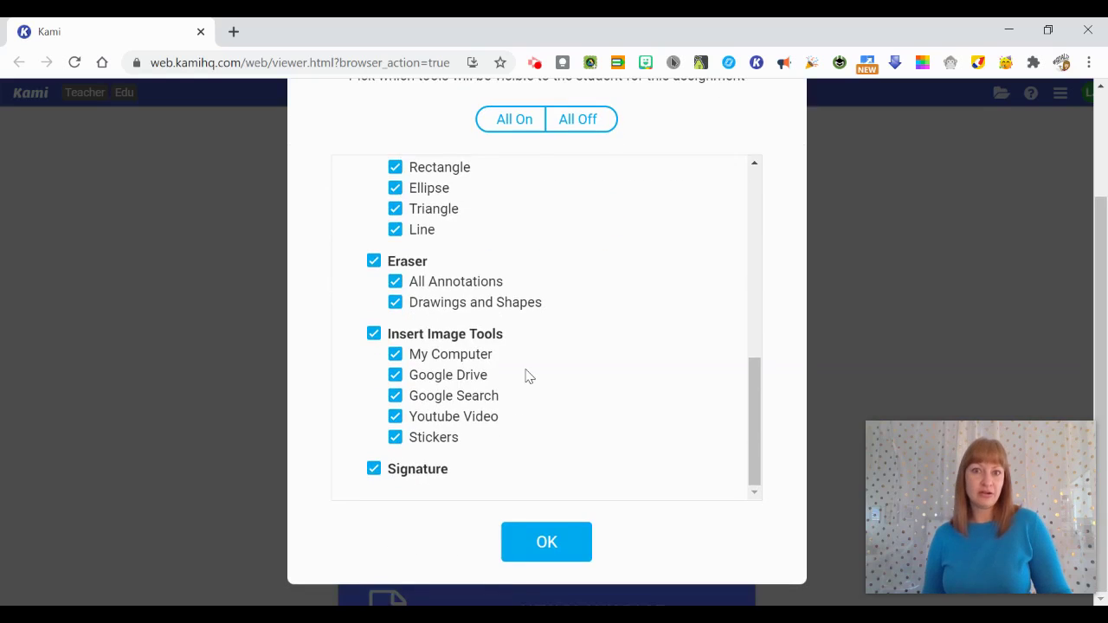
scroll(530, 375, up, 7)
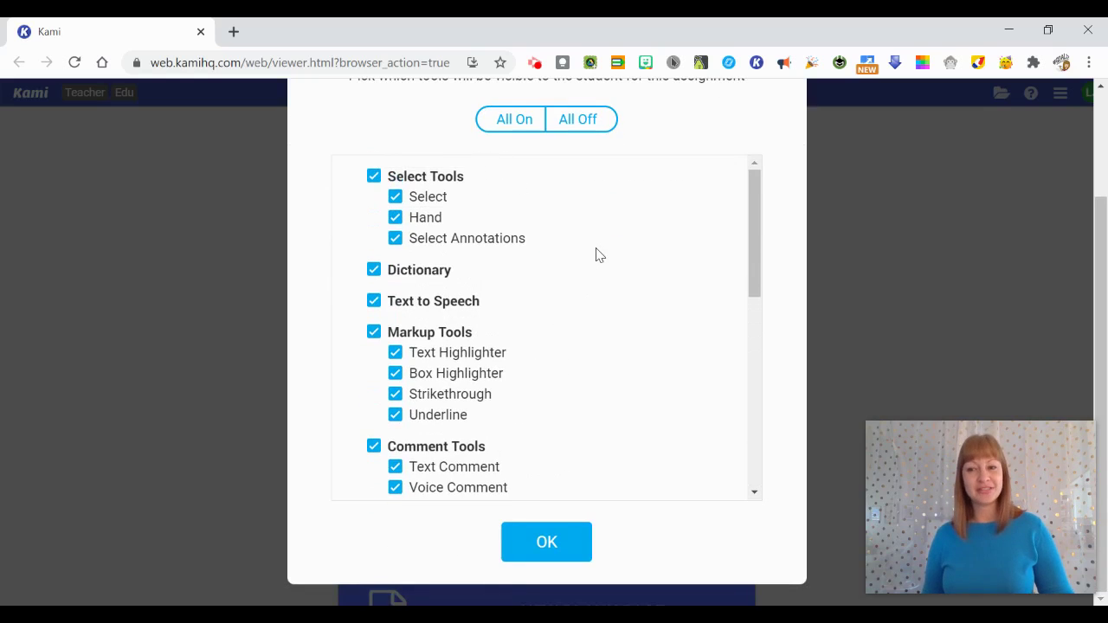
scroll(596, 254, up, 2)
click(584, 266)
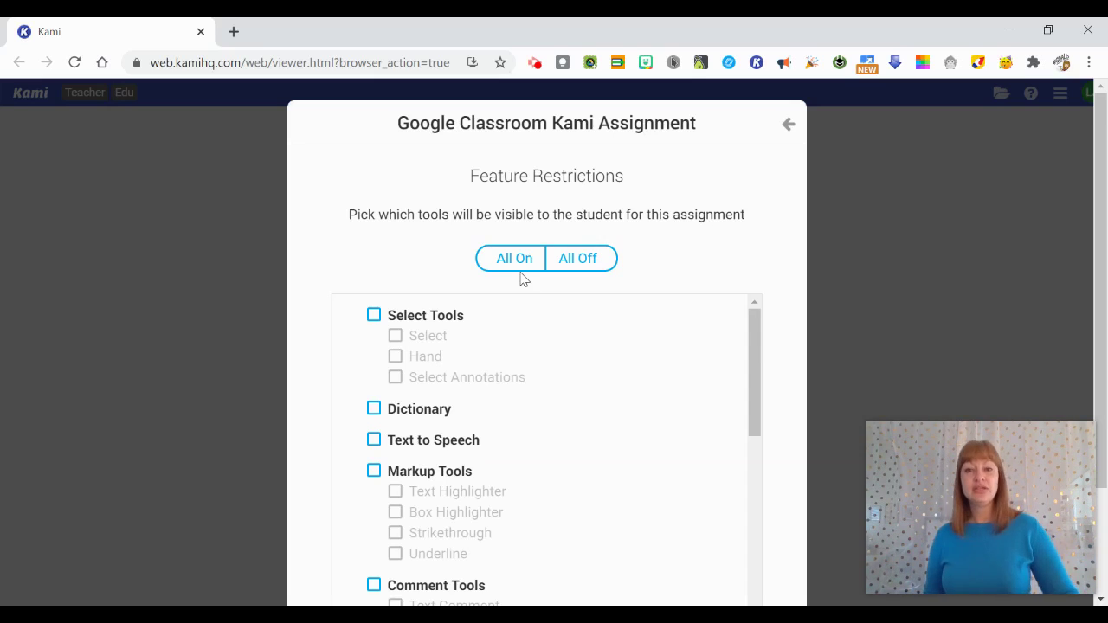
- Enable Comment Tools with only Text Comment allowed, and enable the Markup Tools group
scroll(522, 403, down, 10)
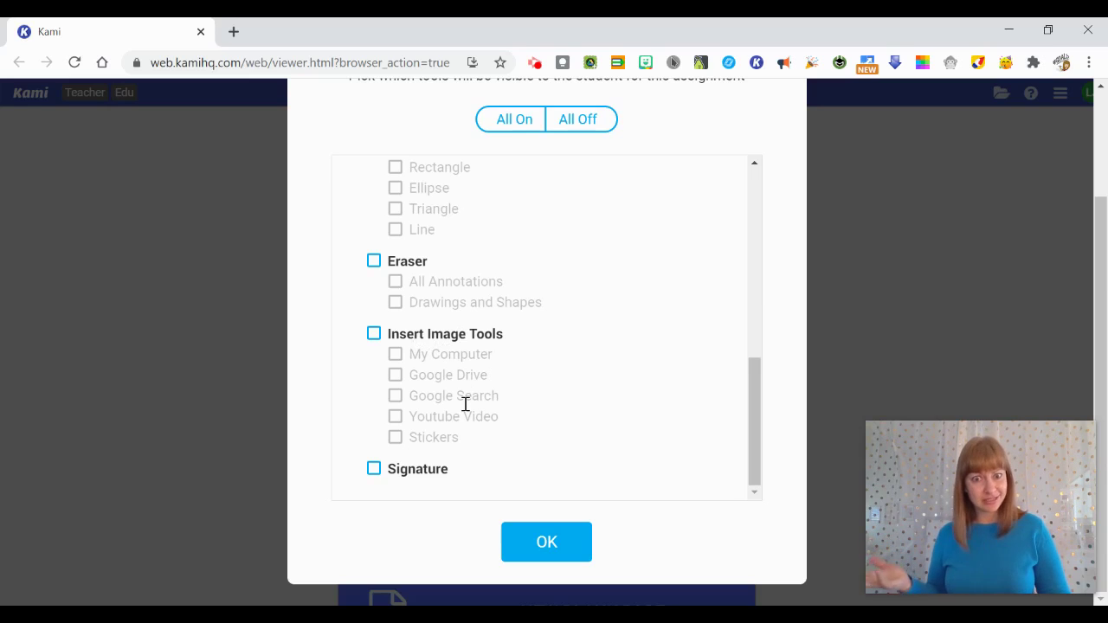
scroll(465, 381, up, 1)
scroll(466, 371, up, 2)
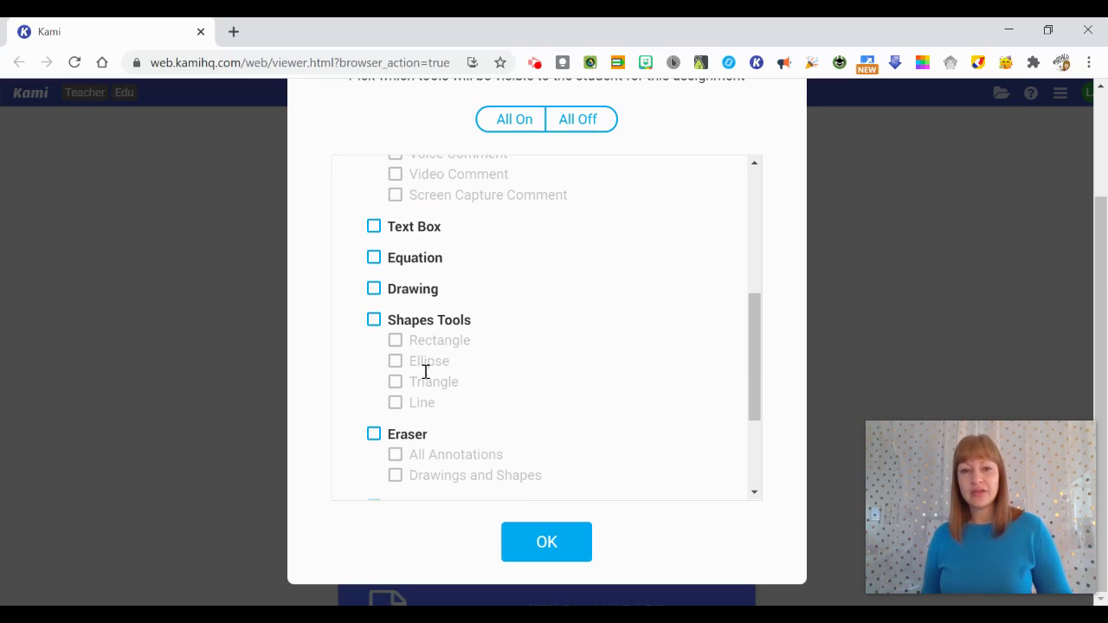
scroll(436, 357, up, 1)
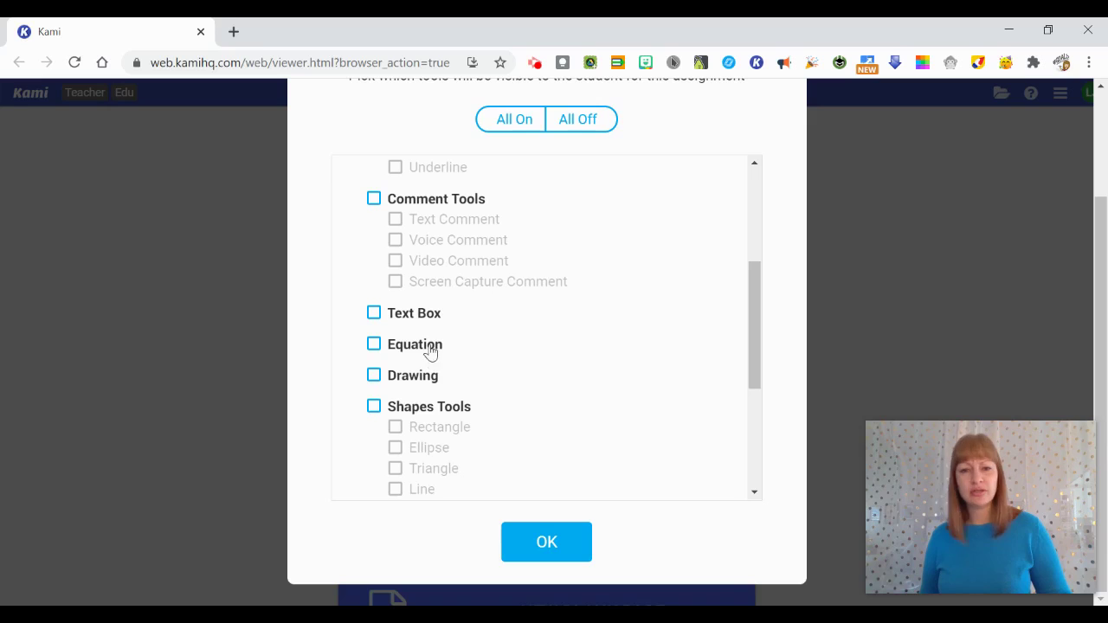
scroll(423, 320, up, 1)
click(373, 286)
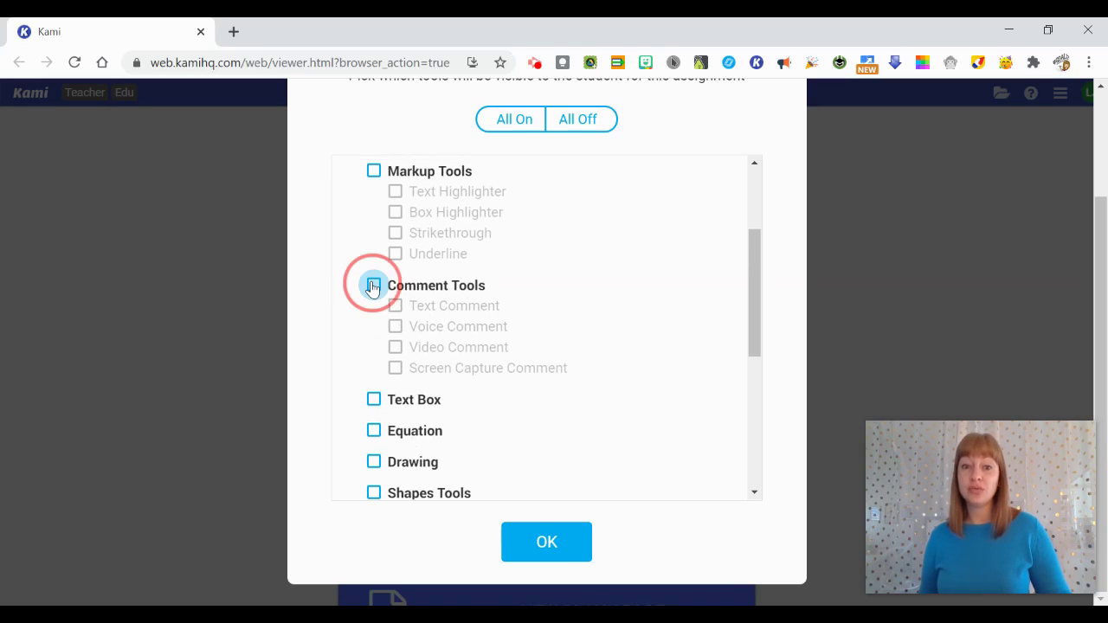
click(395, 306)
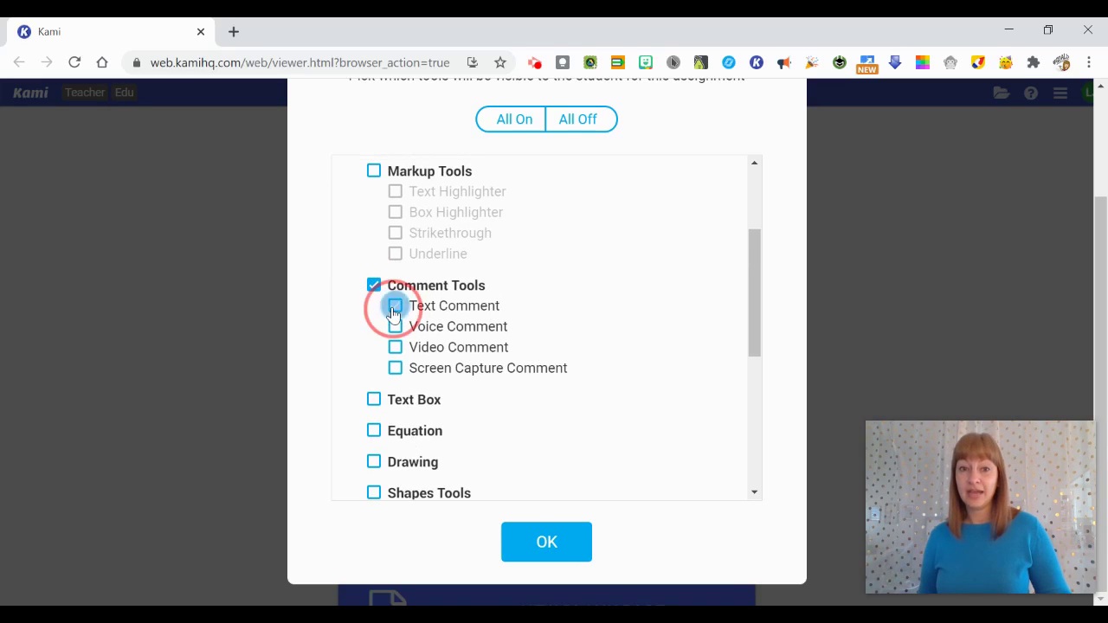
scroll(420, 318, up, 2)
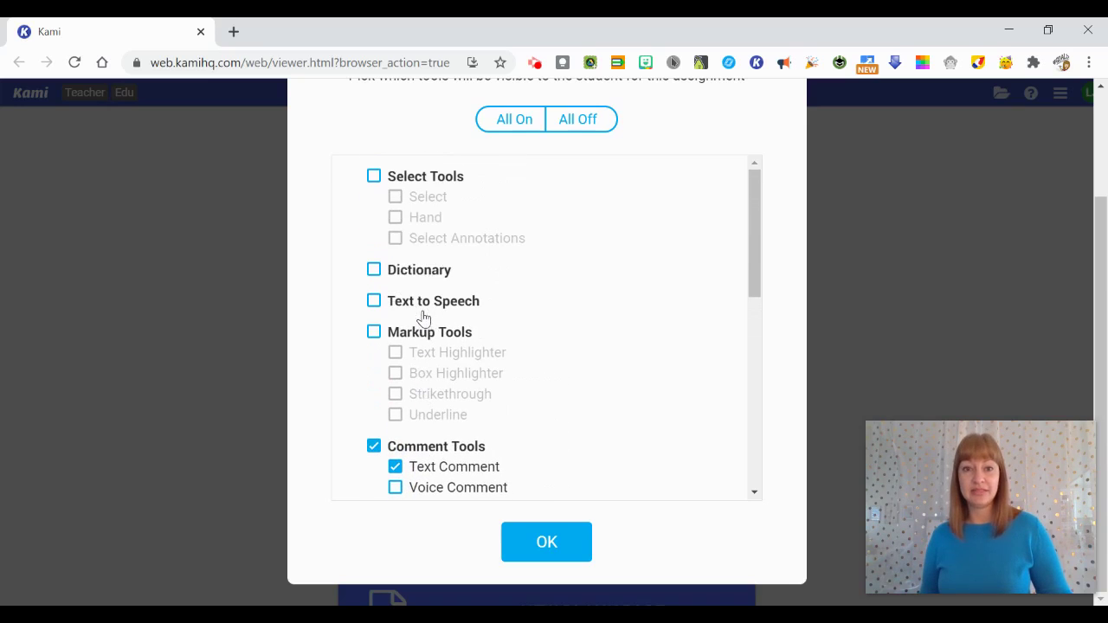
click(373, 333)
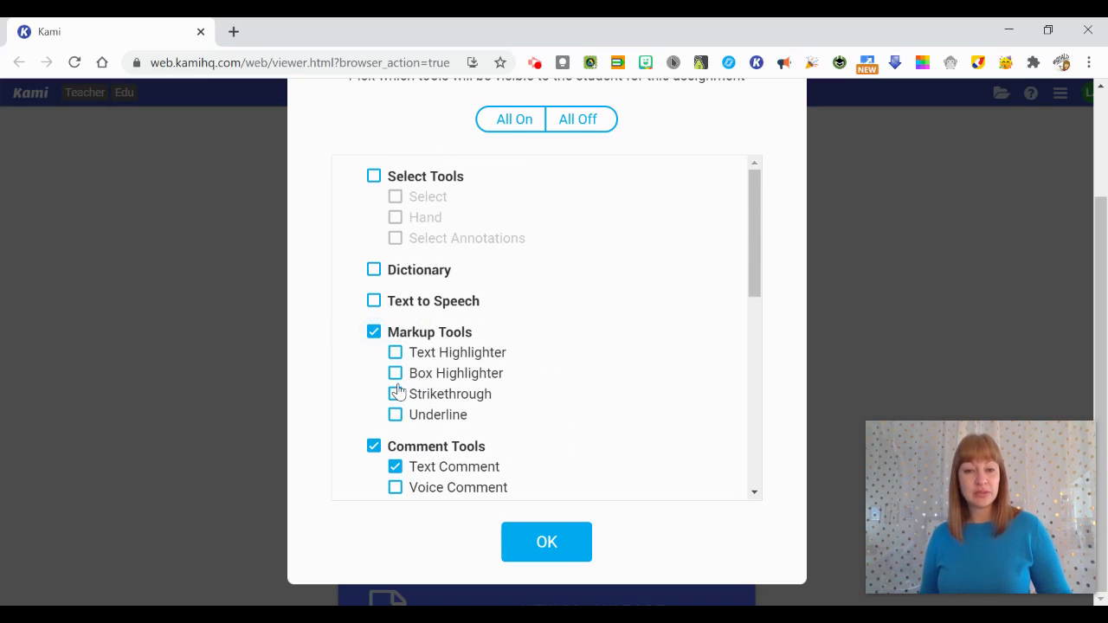
- Try allowing Strikethrough, Underline and Box Highlighter for students, and clear all three again
click(395, 394)
click(395, 417)
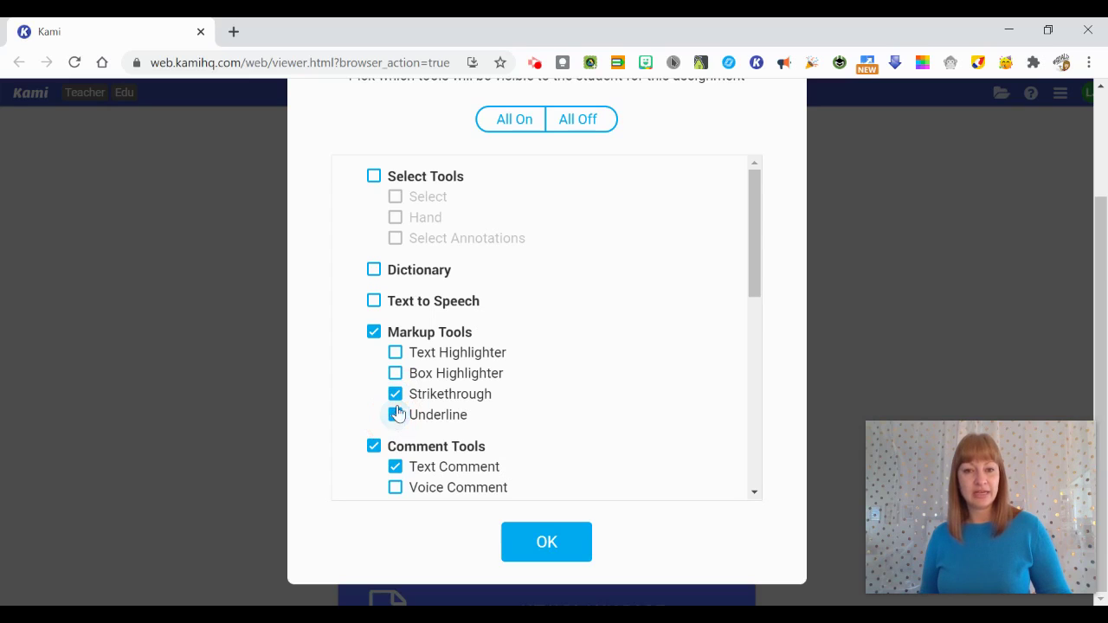
click(395, 374)
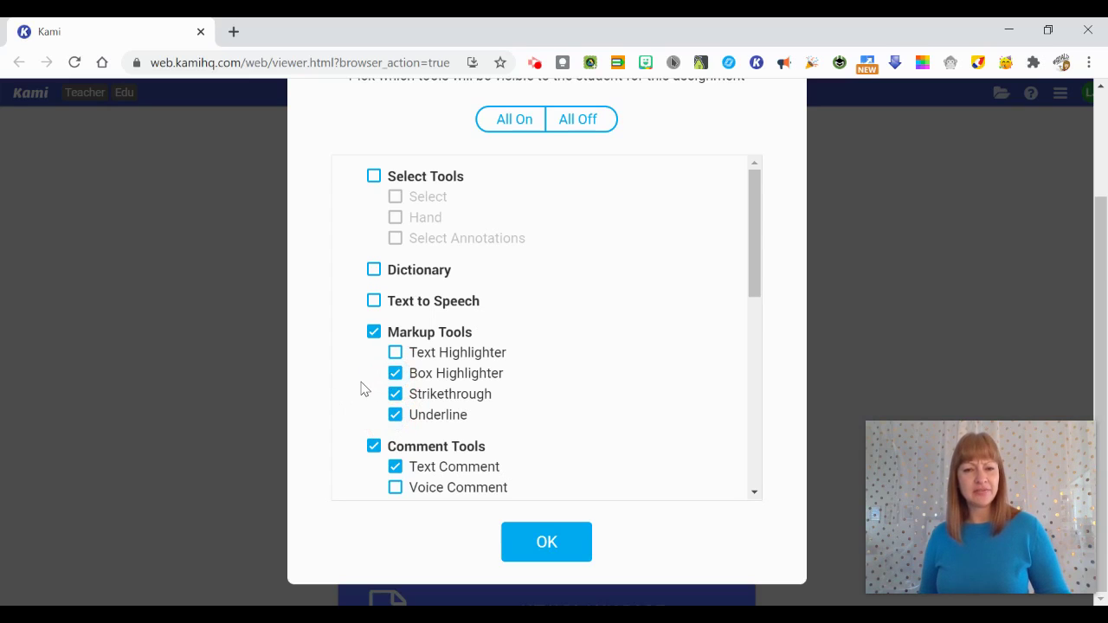
scroll(365, 391, up, 1)
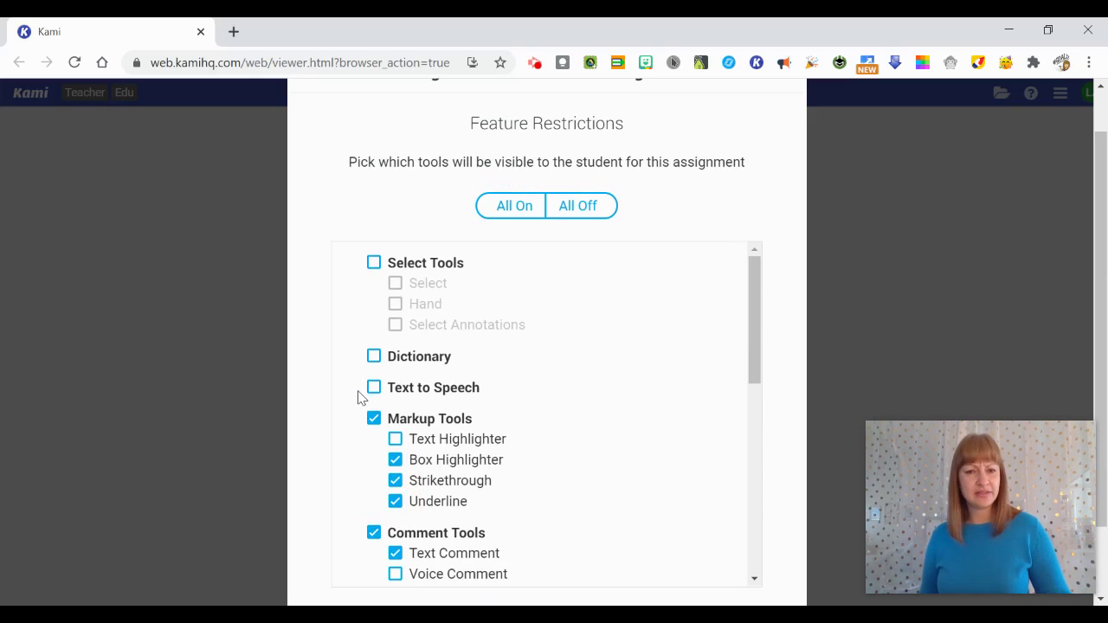
click(395, 460)
click(395, 481)
click(395, 502)
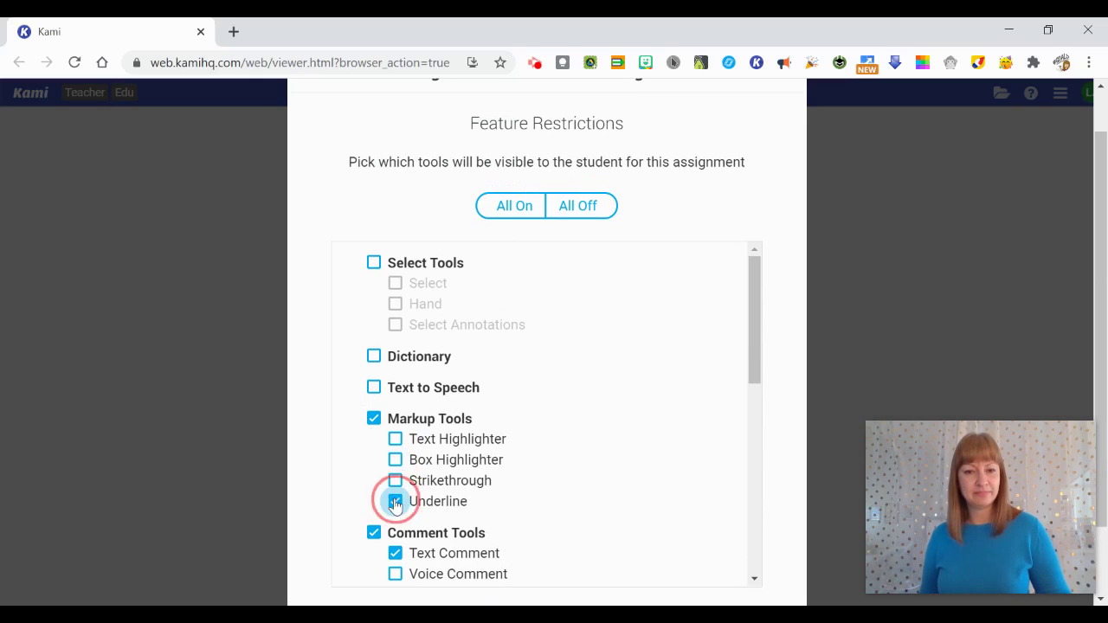
- Allow the Text Highlighter under Markup Tools and enable Text to Speech
click(394, 439)
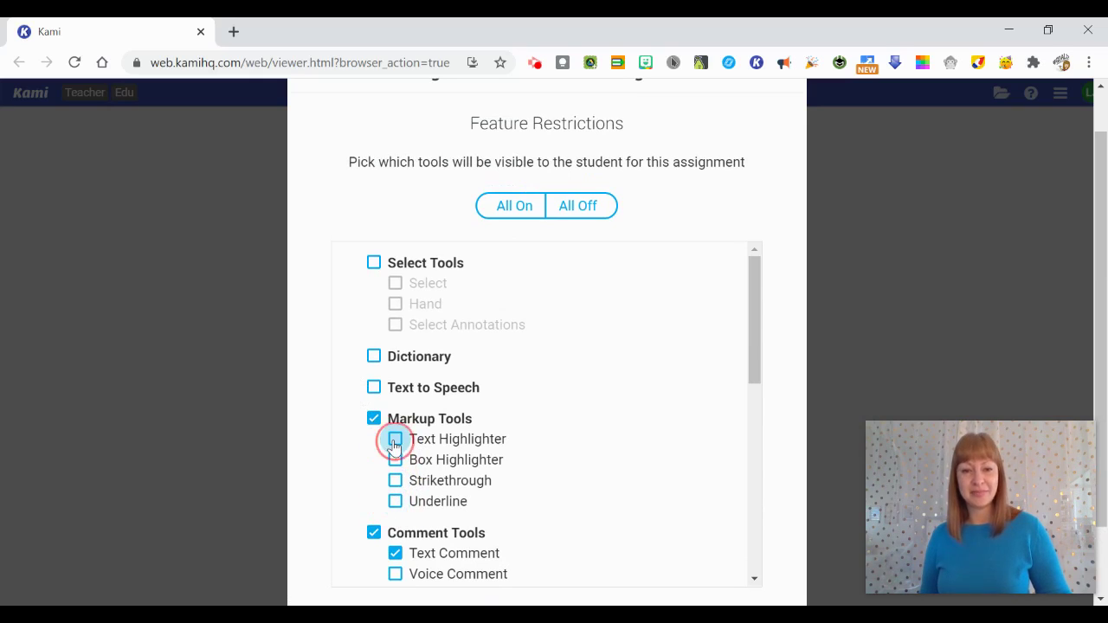
click(374, 387)
scroll(379, 401, up, 1)
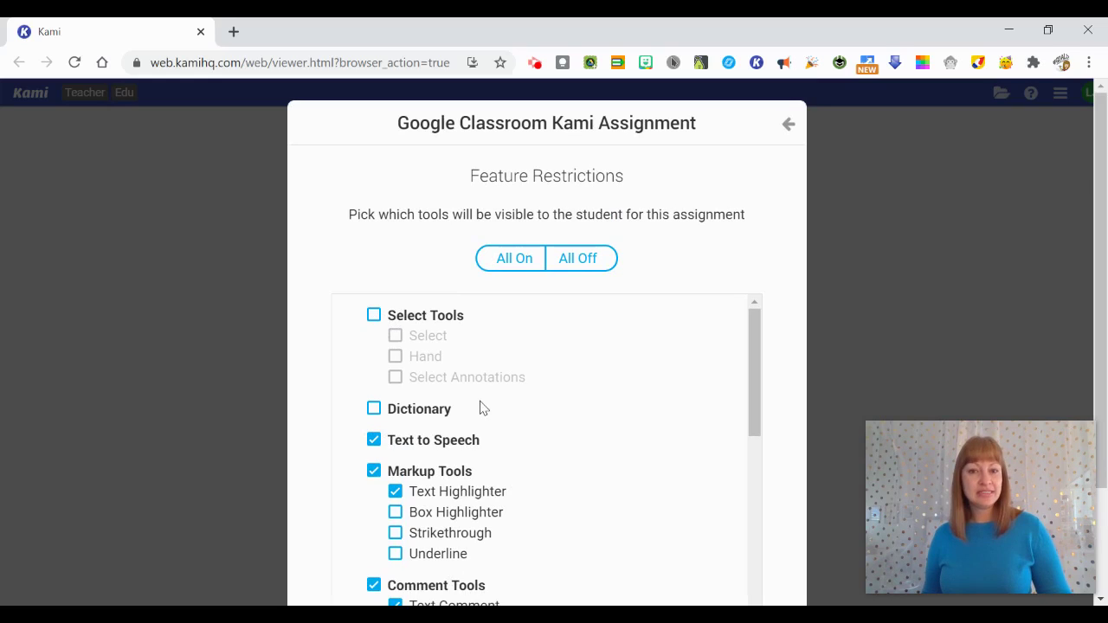
- Enable Select Tools for students with only the Select option allowed
click(373, 319)
click(394, 357)
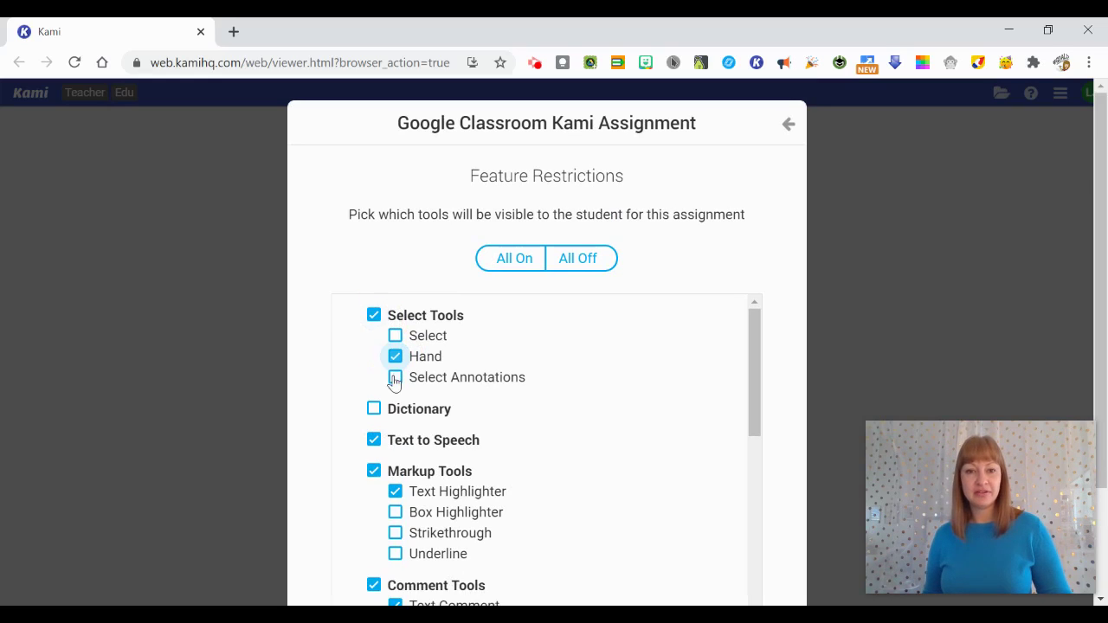
click(396, 355)
click(401, 339)
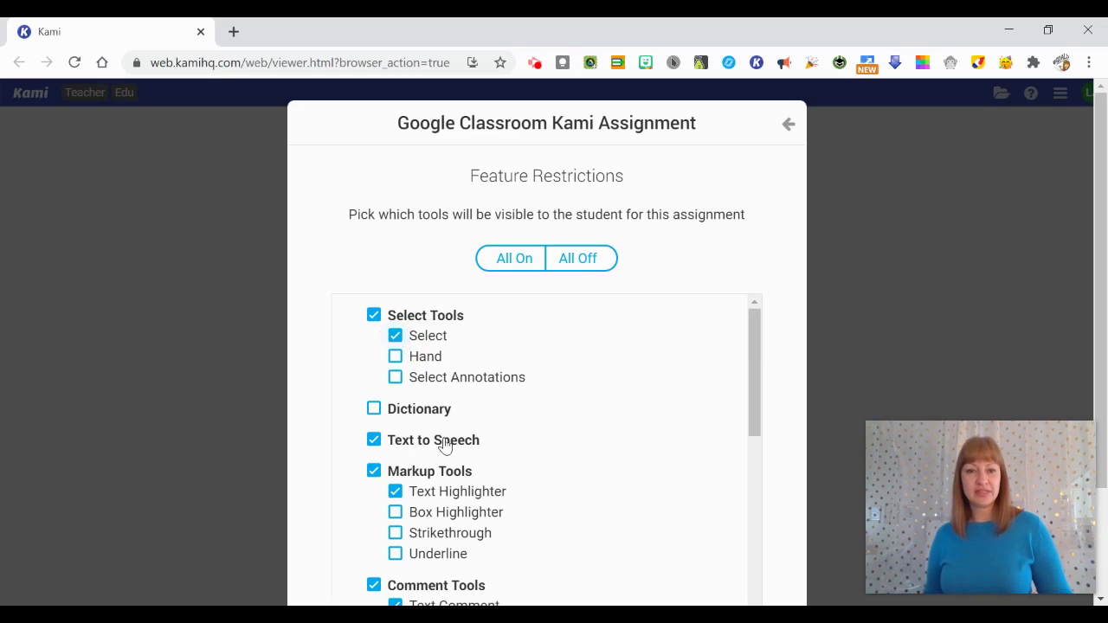
- Check the rest of the tool list and confirm the feature restrictions
scroll(487, 423, down, 2)
scroll(491, 423, up, 2)
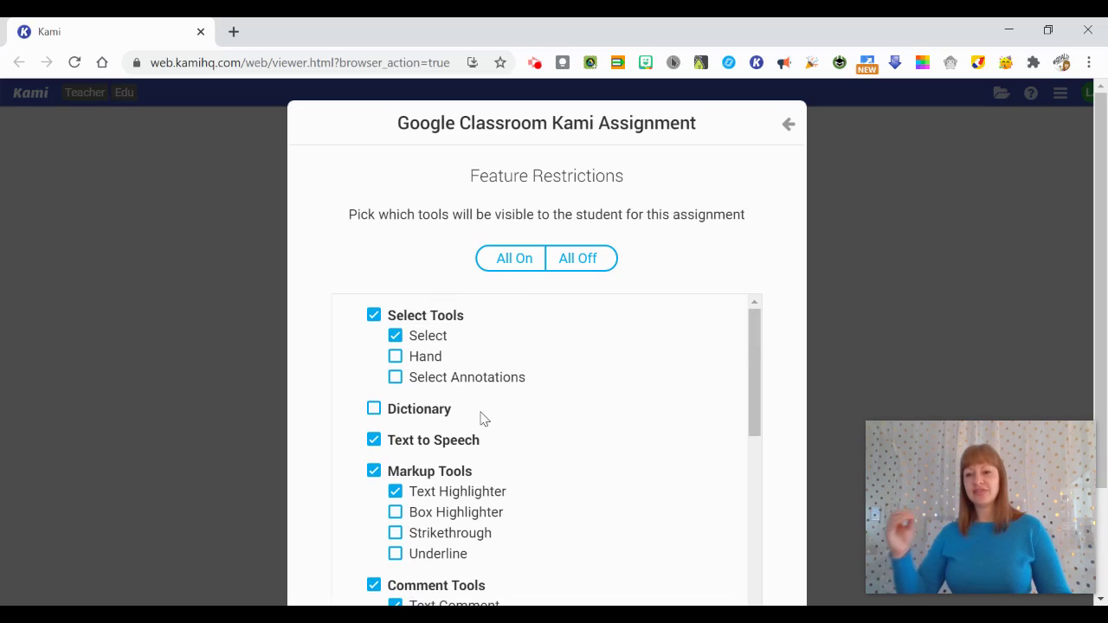
scroll(479, 424, down, 6)
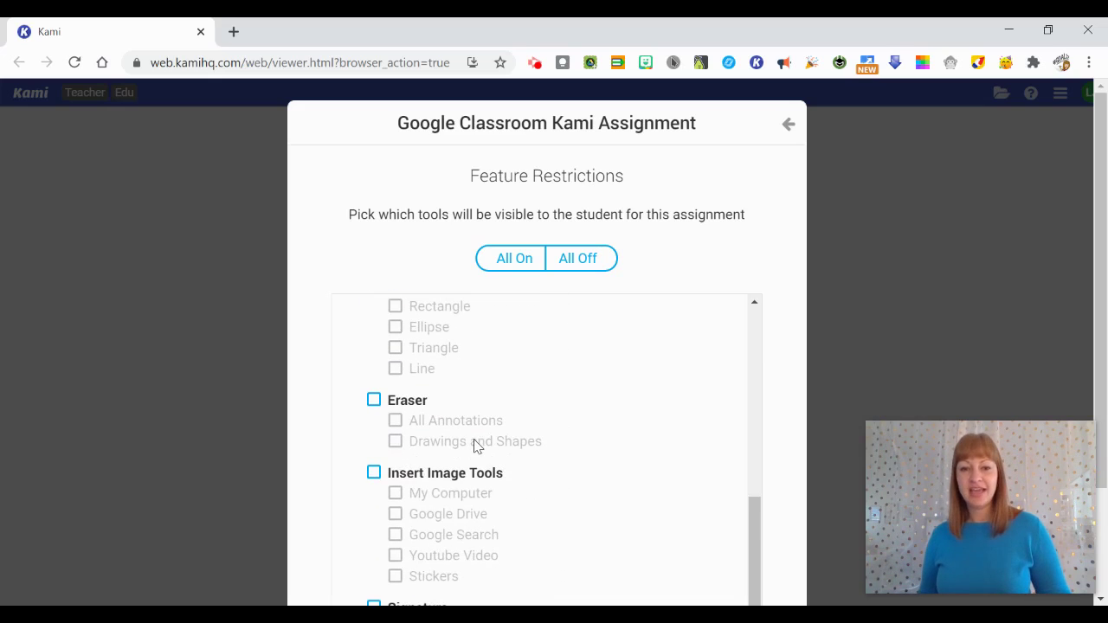
scroll(511, 428, down, 2)
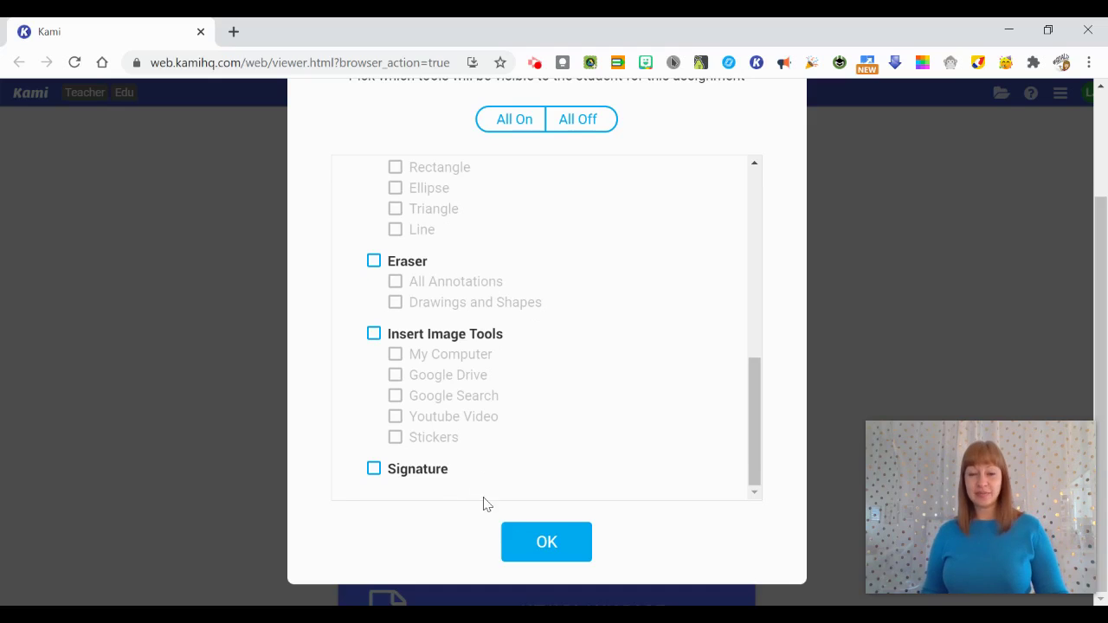
click(545, 546)
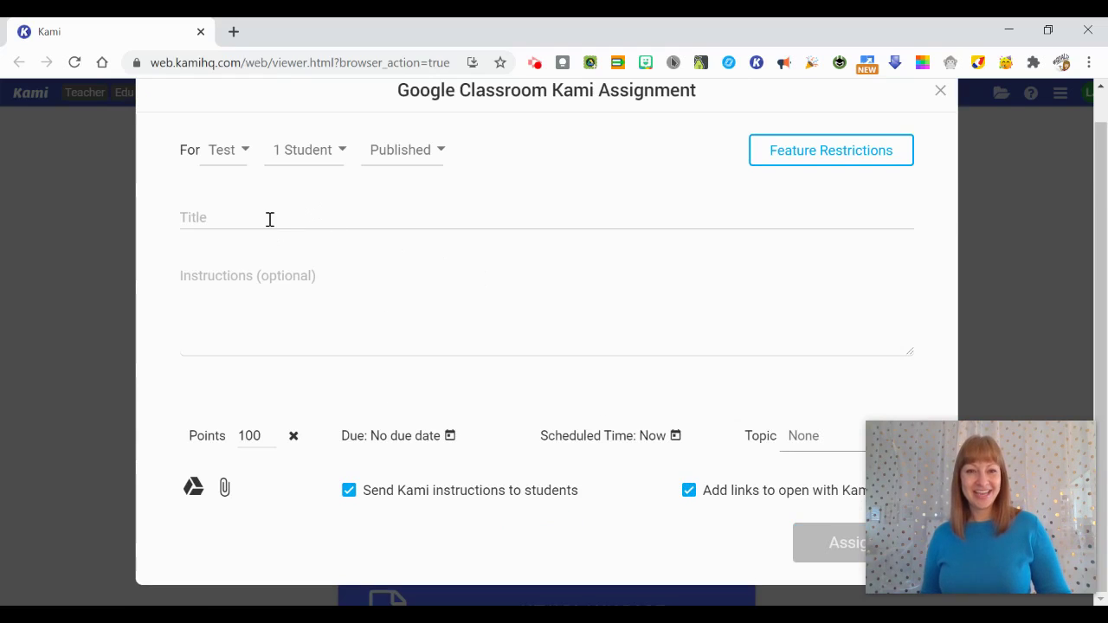
- Title the assignment "Montezuma, My Revolver" and leave the optional instructions empty
click(270, 219)
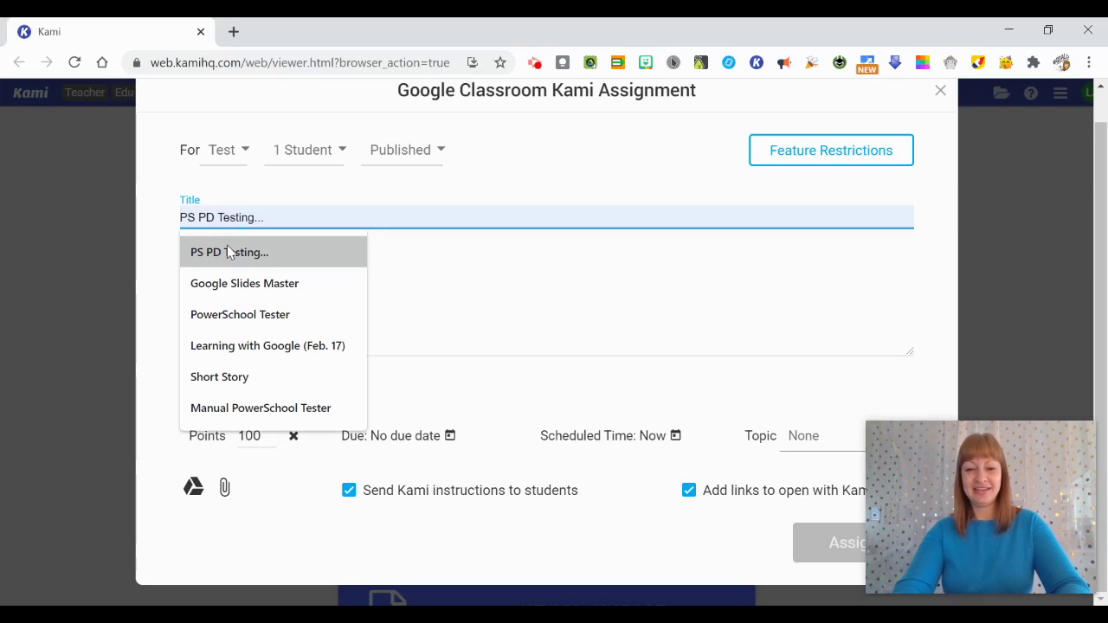
text(Monte)
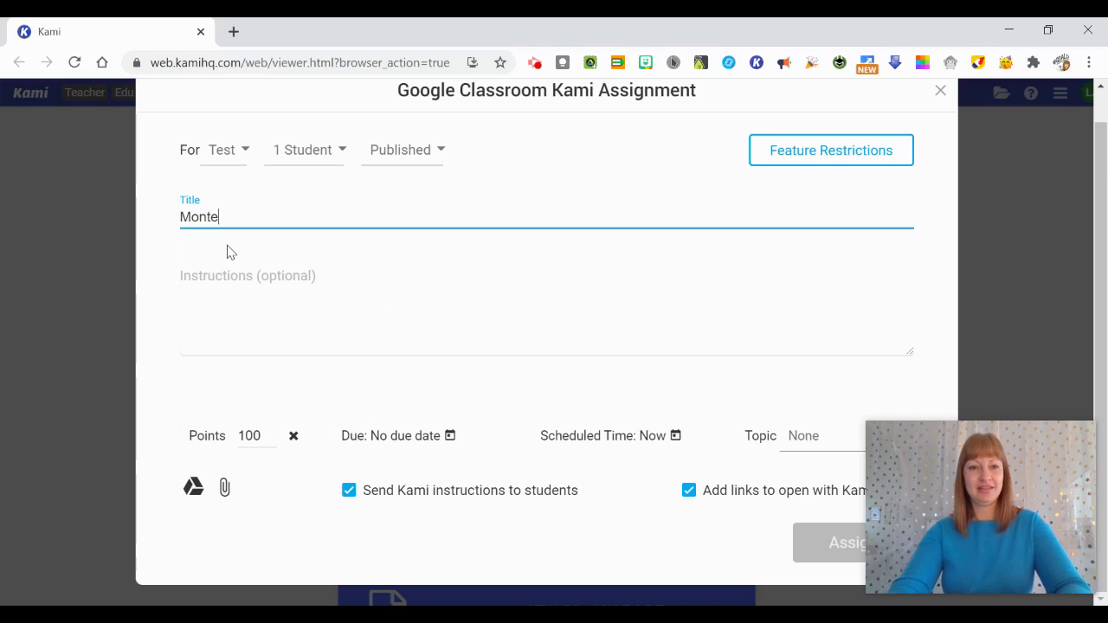
text(zuma, My )
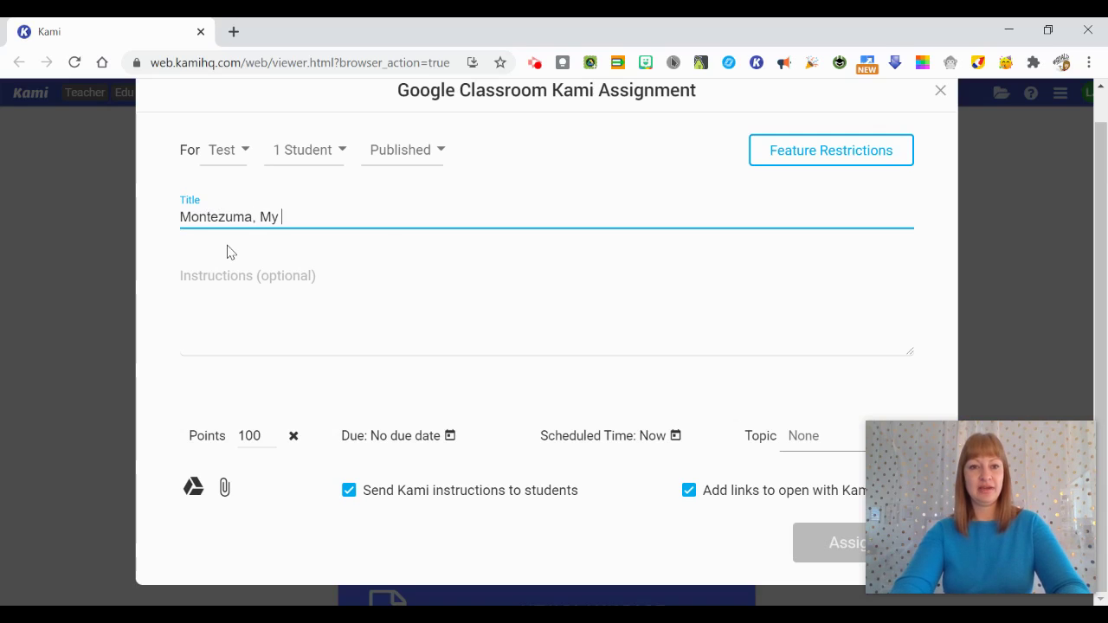
text(Revolver)
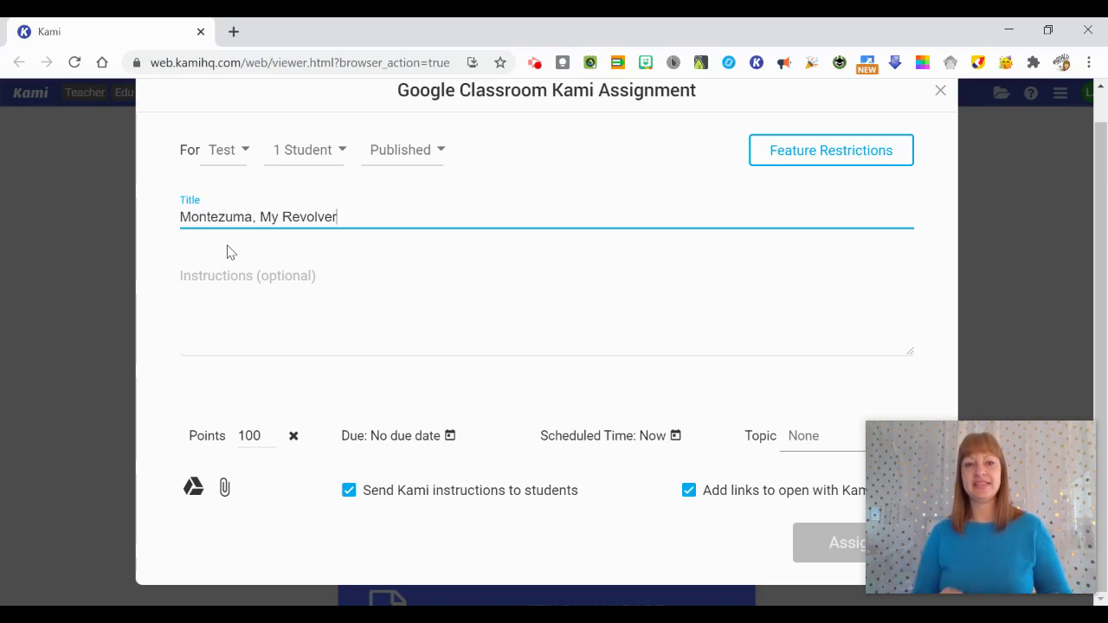
click(276, 291)
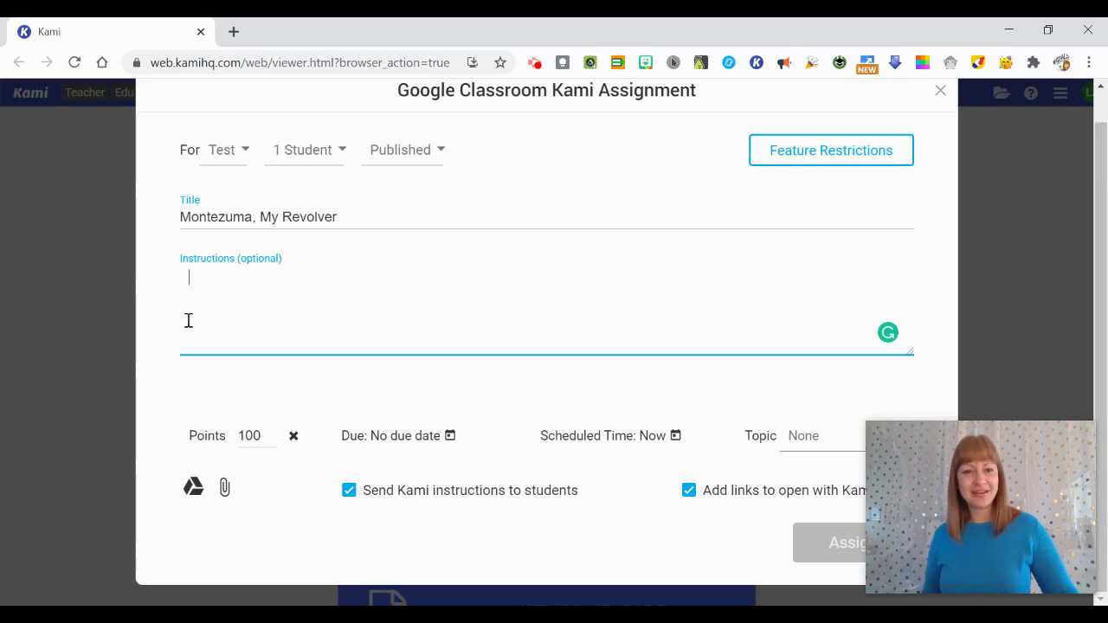
- Set the assignment's points to 10 and file it under the topic "Do this today"
click(254, 435)
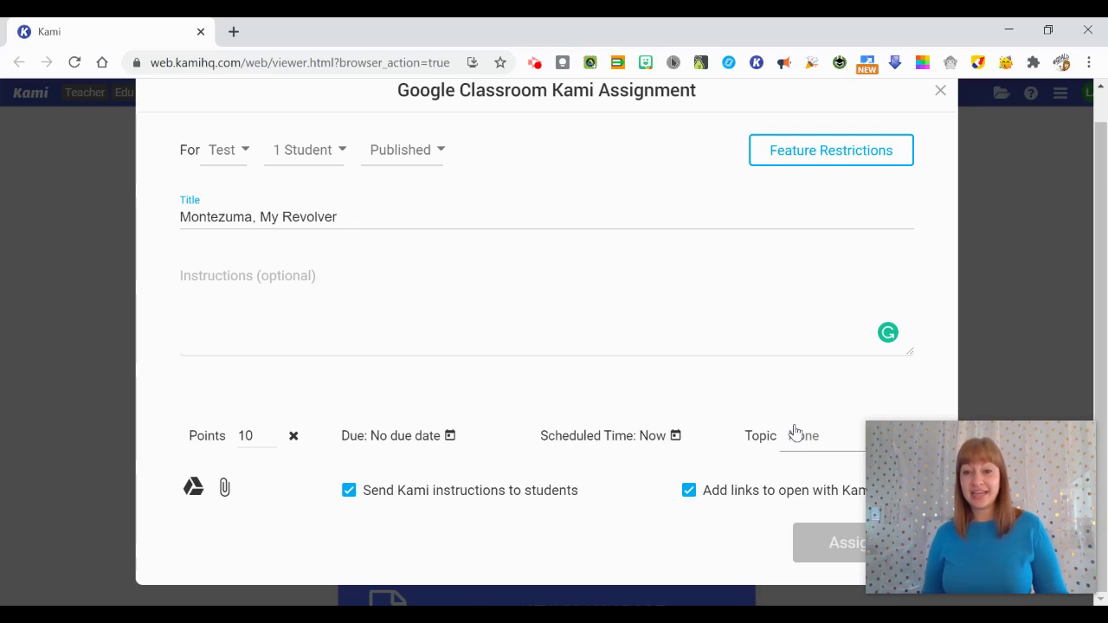
click(824, 445)
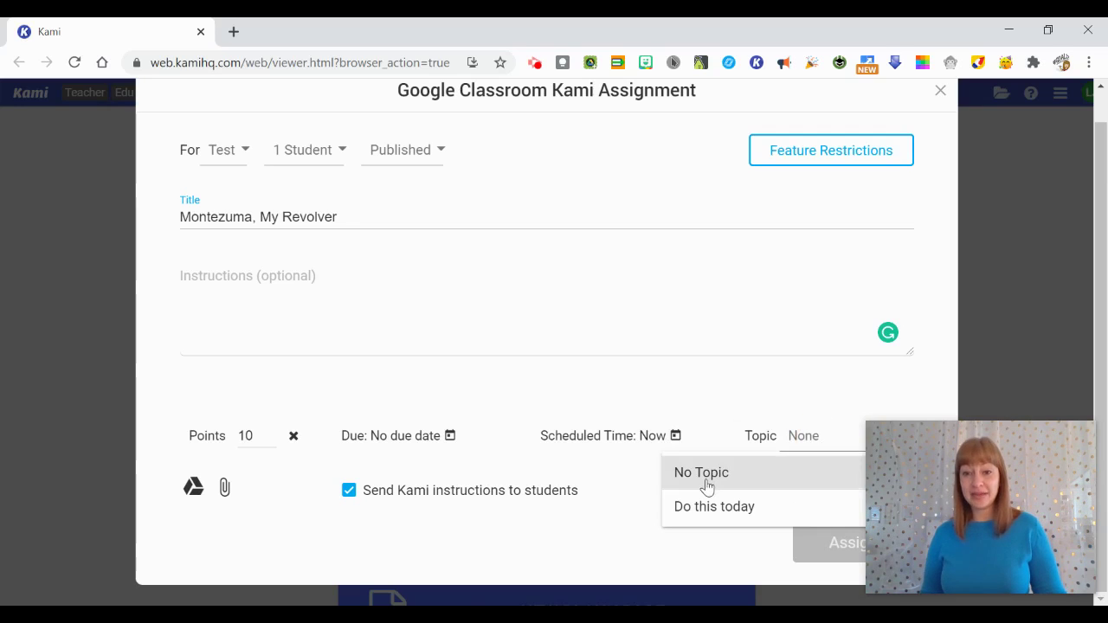
click(713, 511)
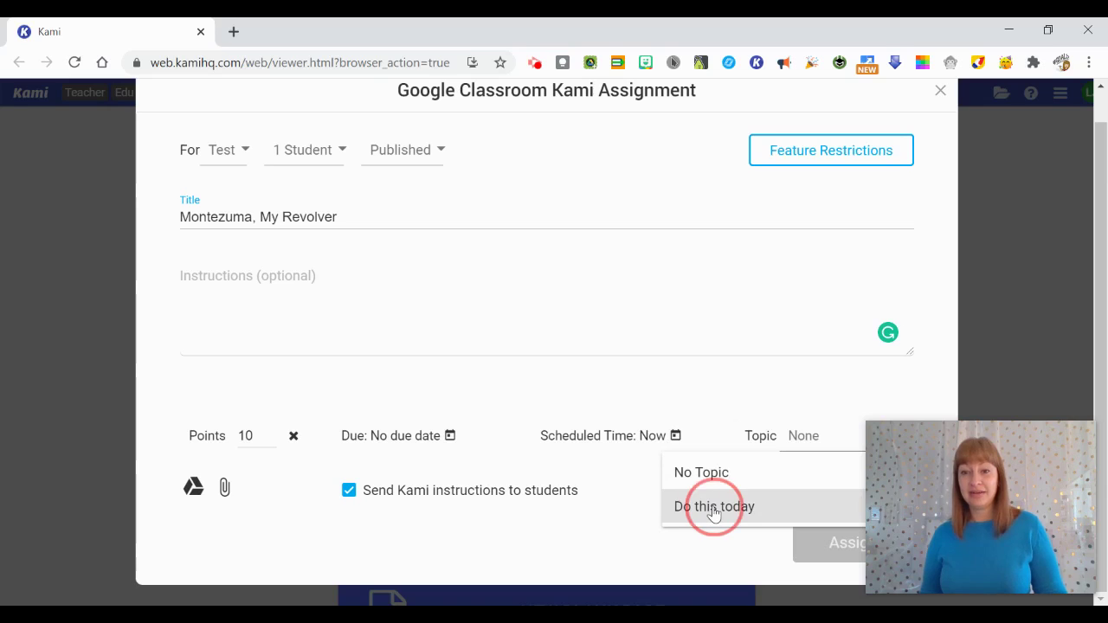
click(586, 539)
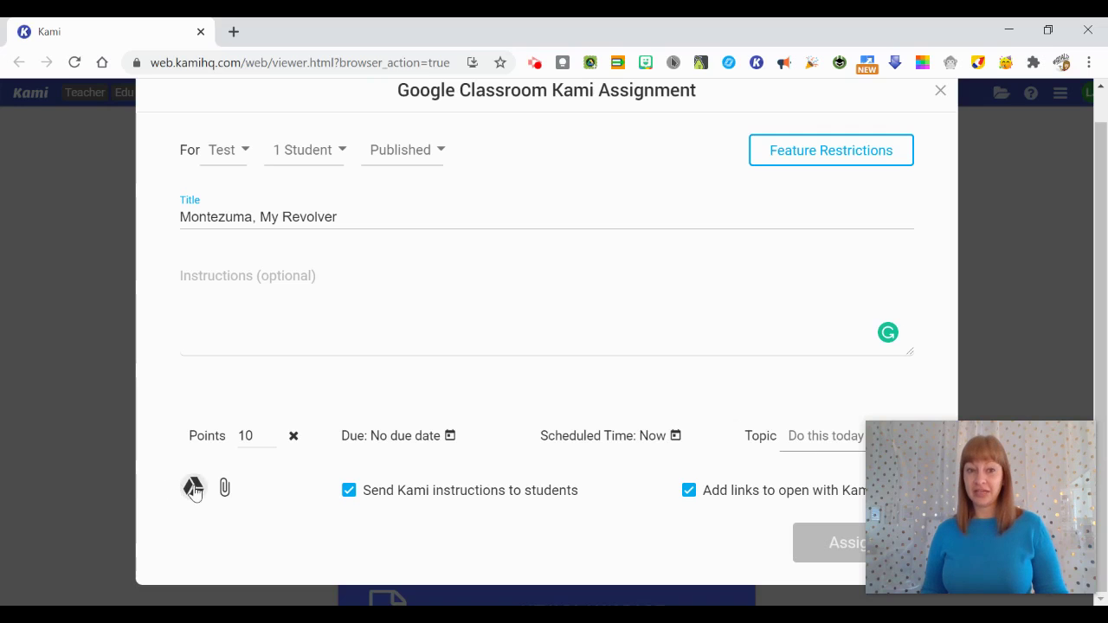
- Attach the PDF benavidez_-_montezuma_my_revolver__edited_.pdf from the computer's Downloads folder to the assignment
click(224, 490)
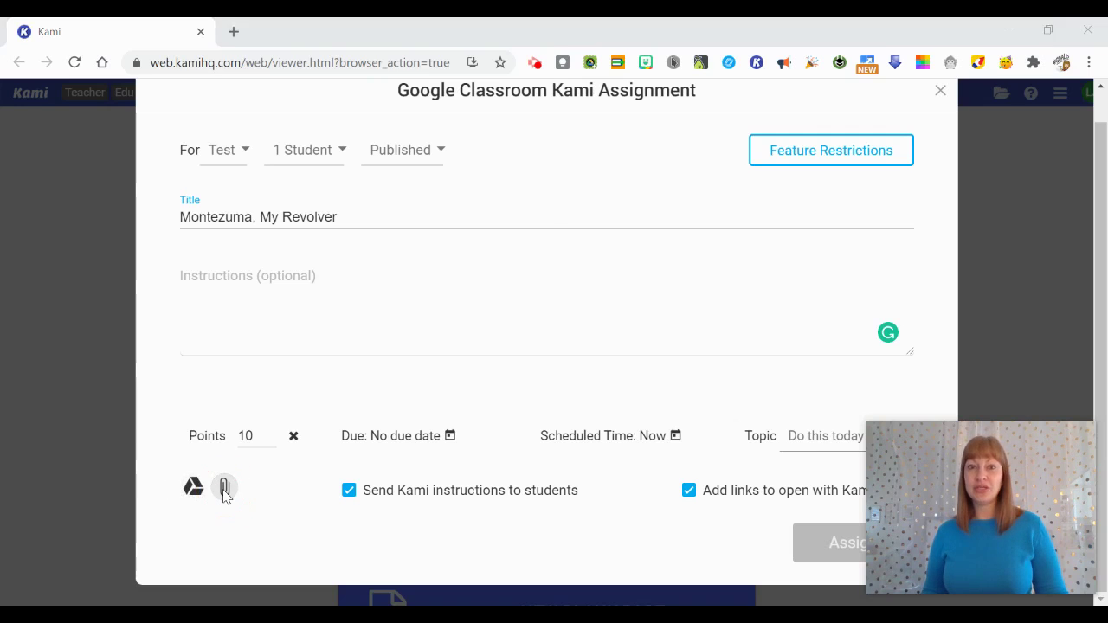
scroll(260, 212, down, 6)
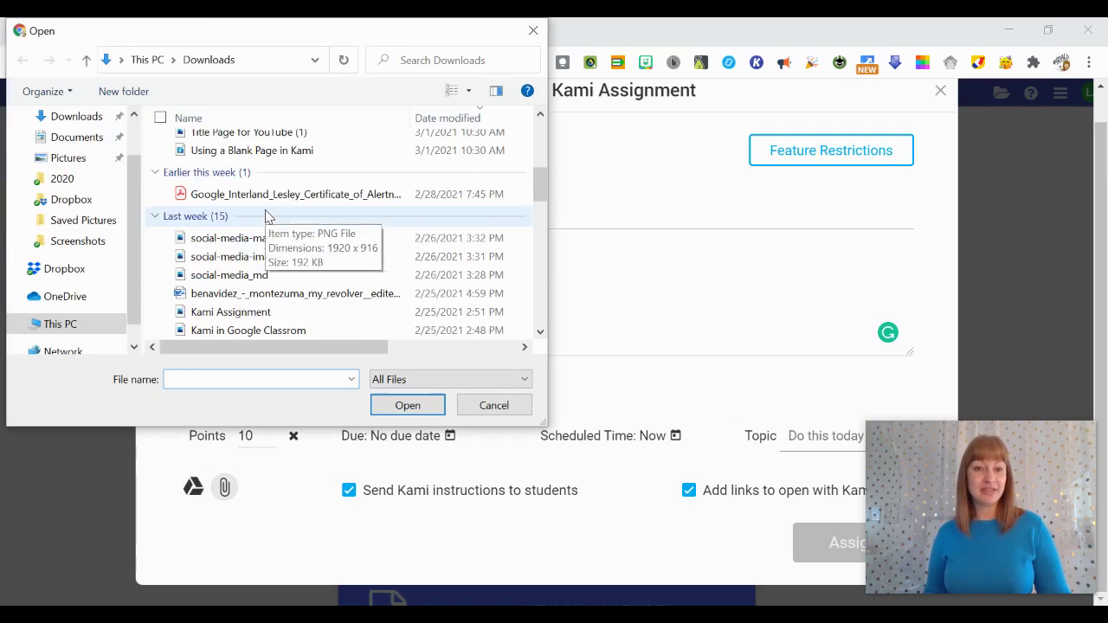
scroll(267, 215, up, 1)
click(286, 158)
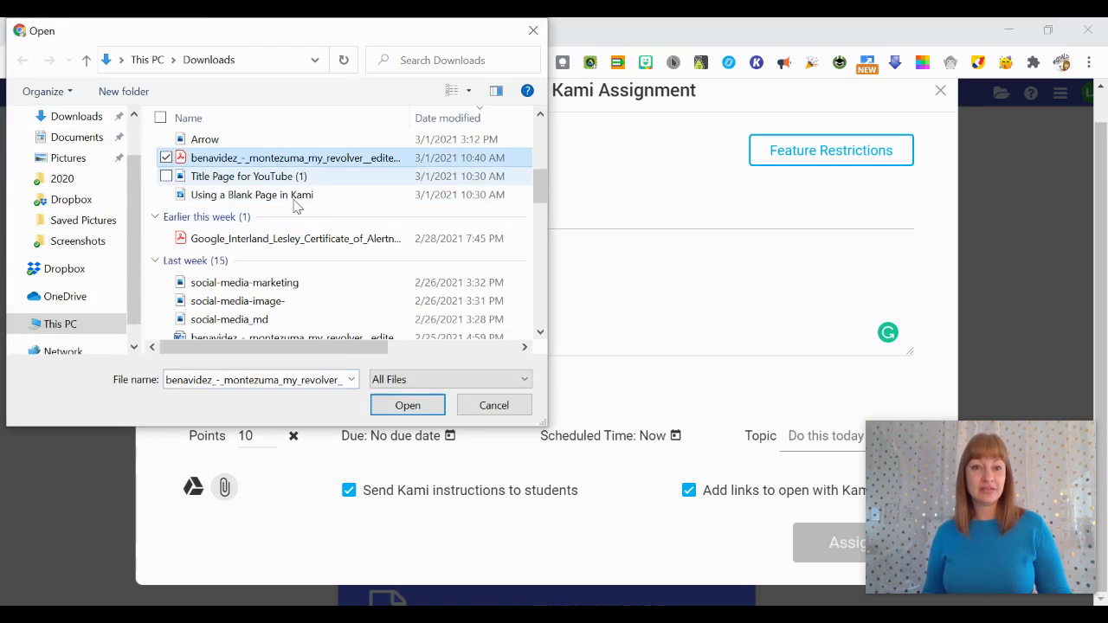
click(405, 406)
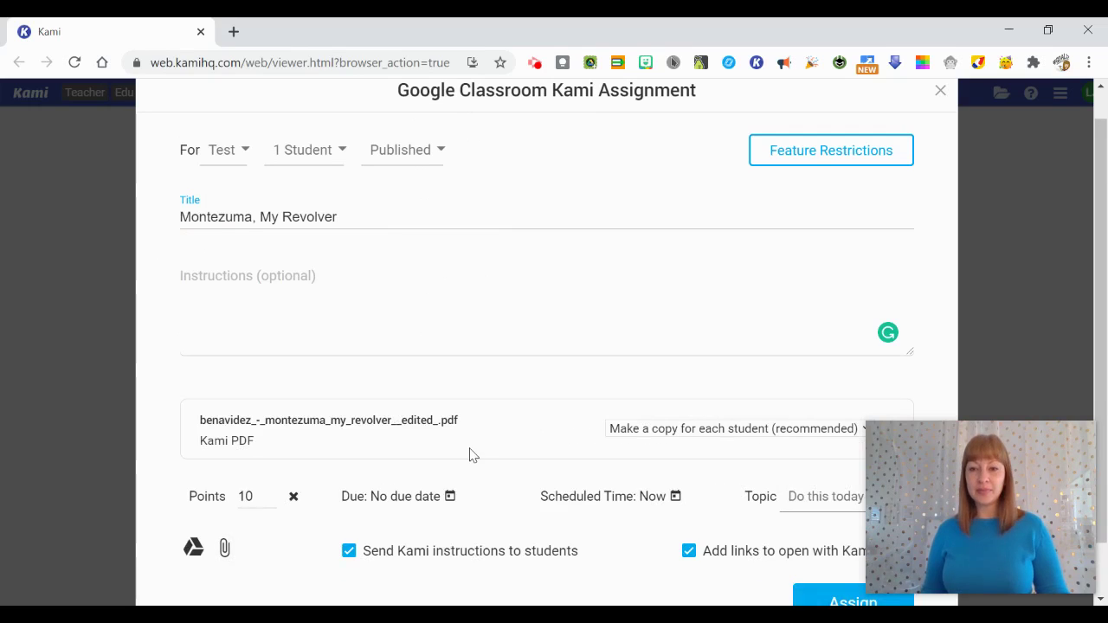
- Review the sharing options for the attached PDF, keep "Make a copy for each student (recommended)", and assign the work
click(627, 433)
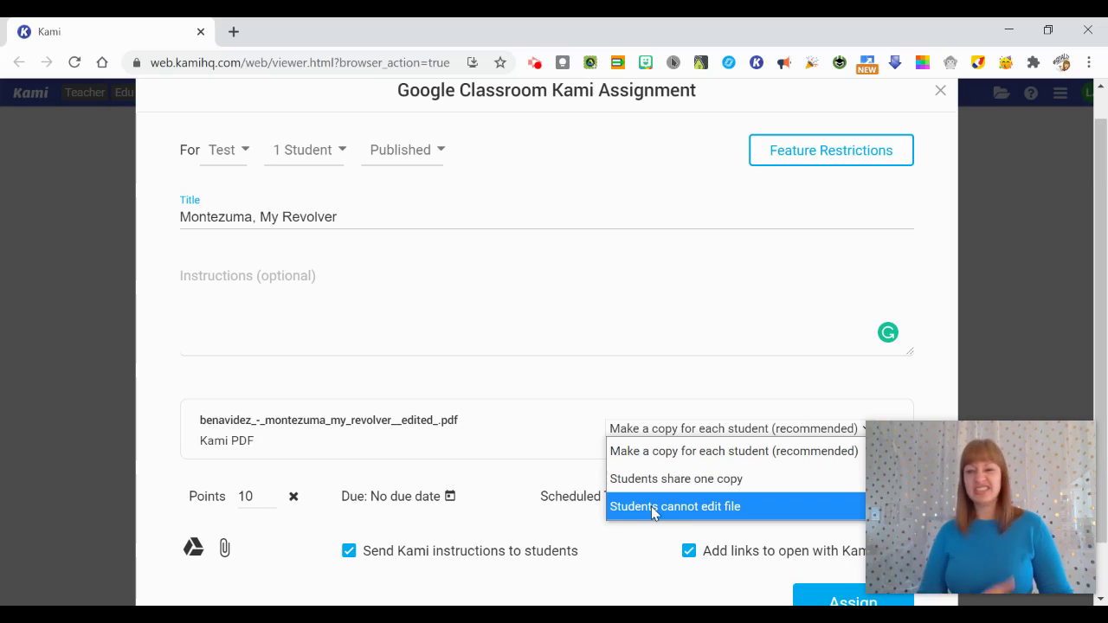
click(532, 414)
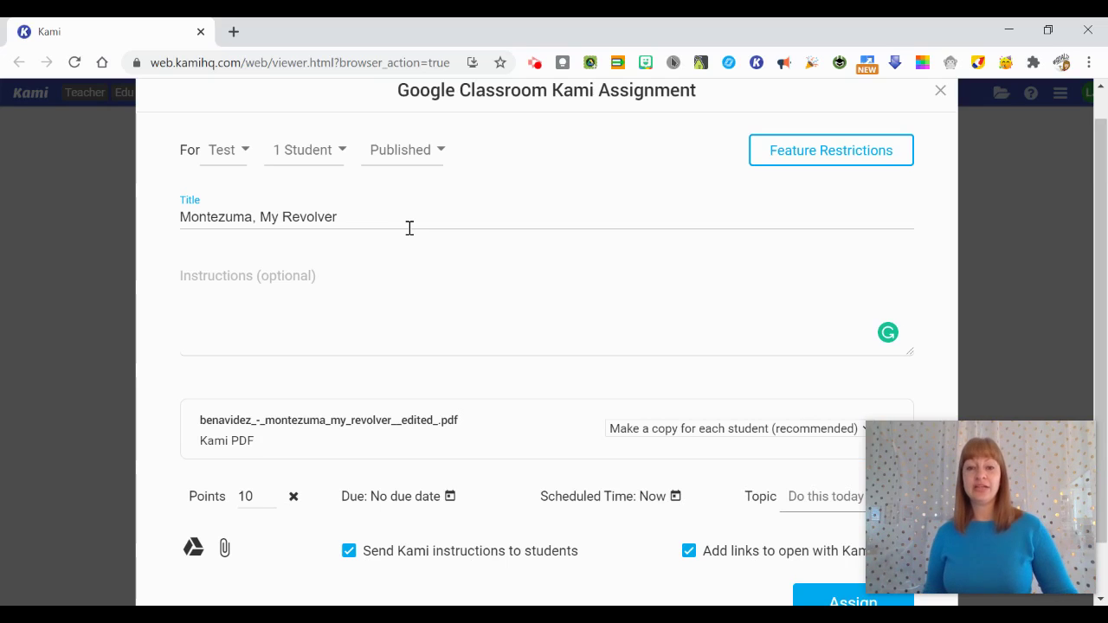
scroll(425, 262, down, 1)
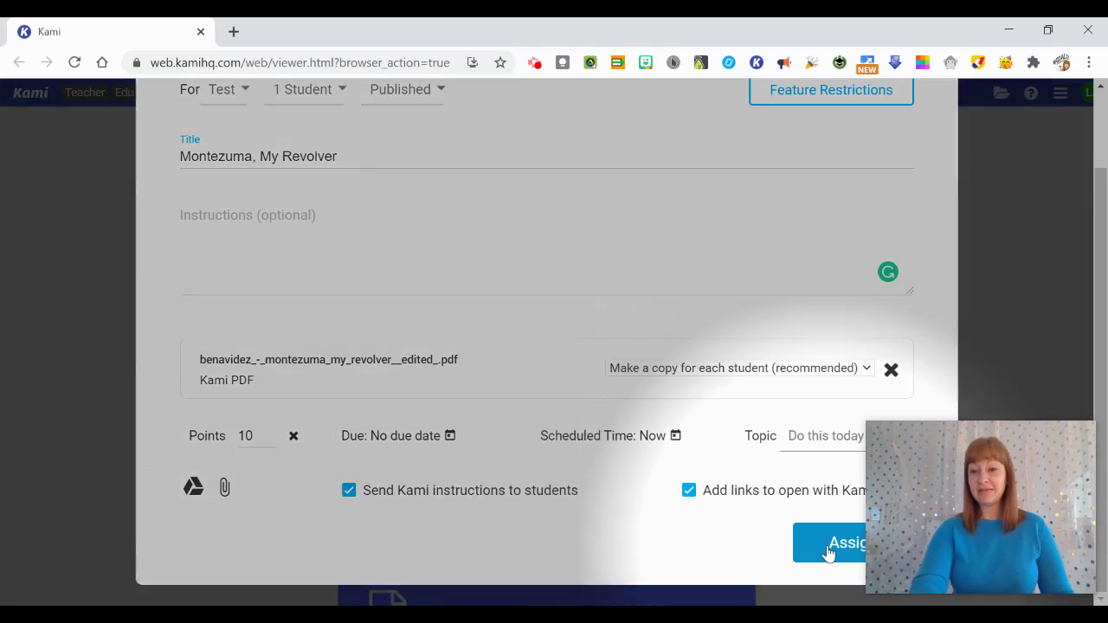
click(828, 551)
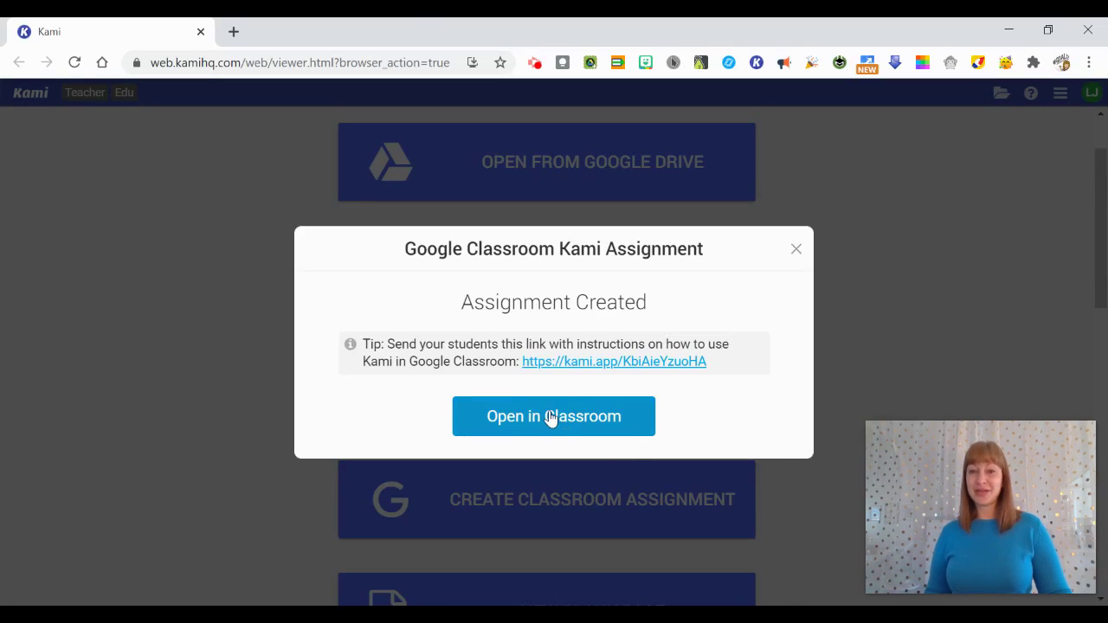
- Switch to Google Classroom, show the updated stream of the Test class and open its classwork list
click(550, 418)
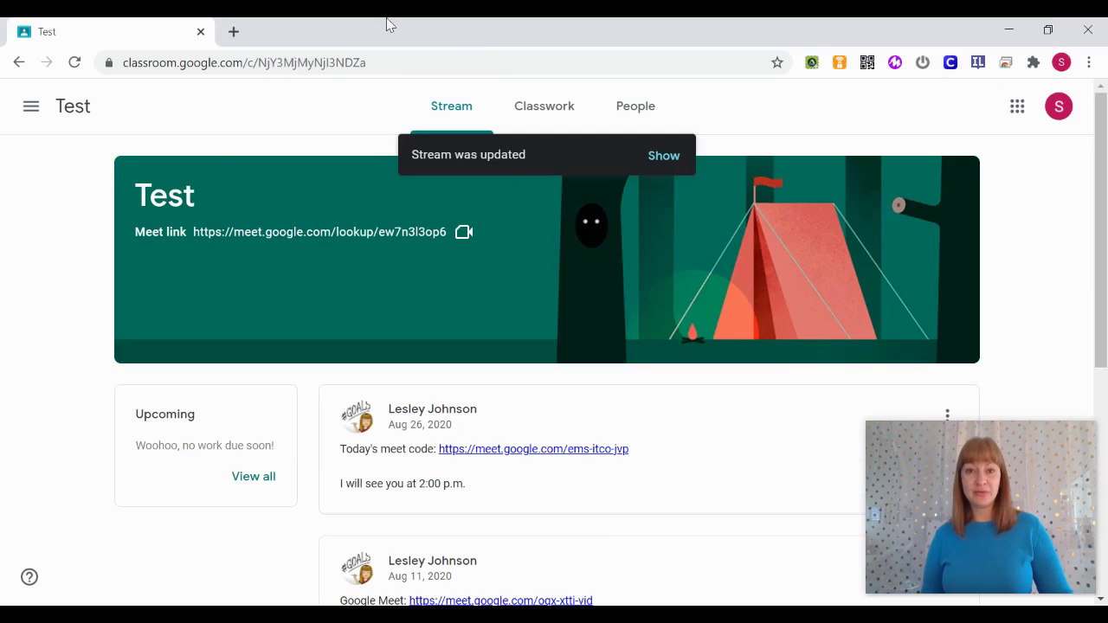
click(664, 158)
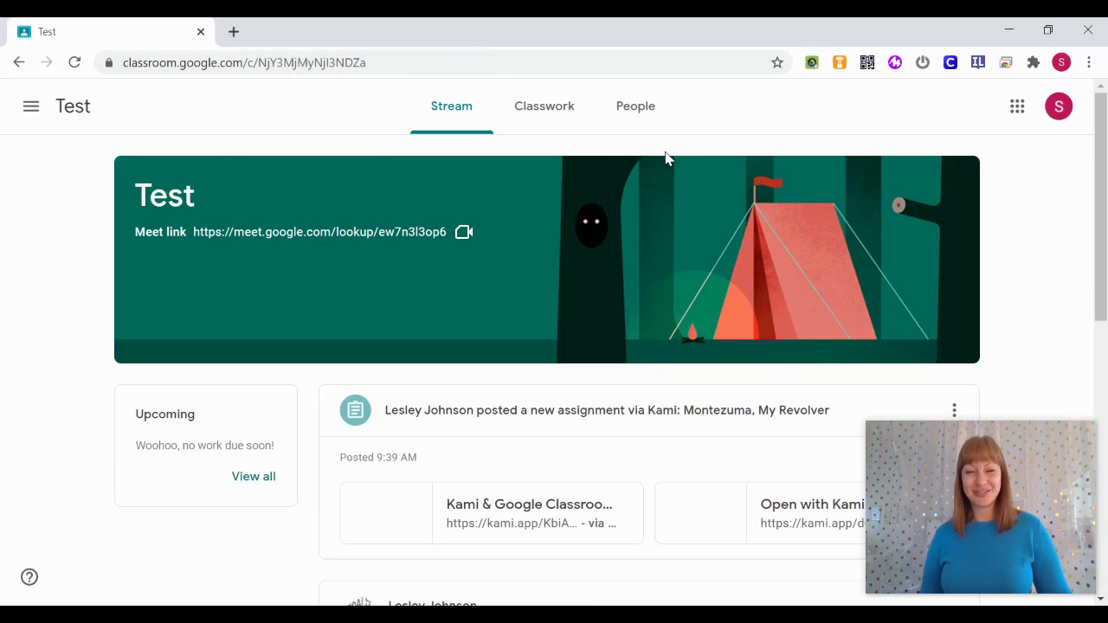
click(561, 106)
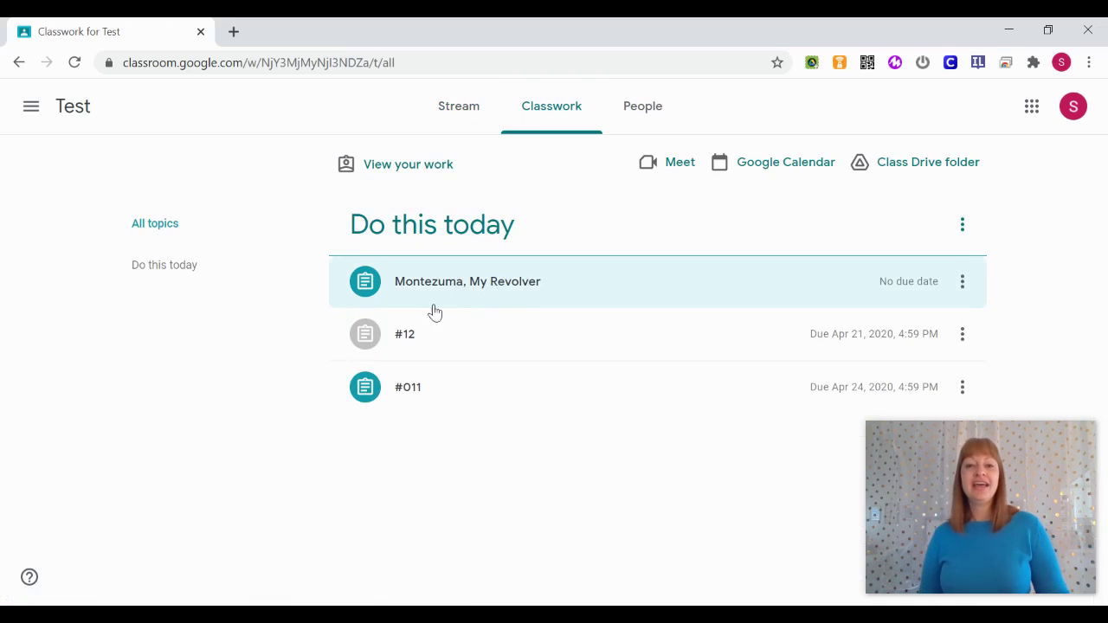
- Open the full details of the Montezuma, My Revolver assignment and view its linked Kami & Google Classroom student guide
click(425, 295)
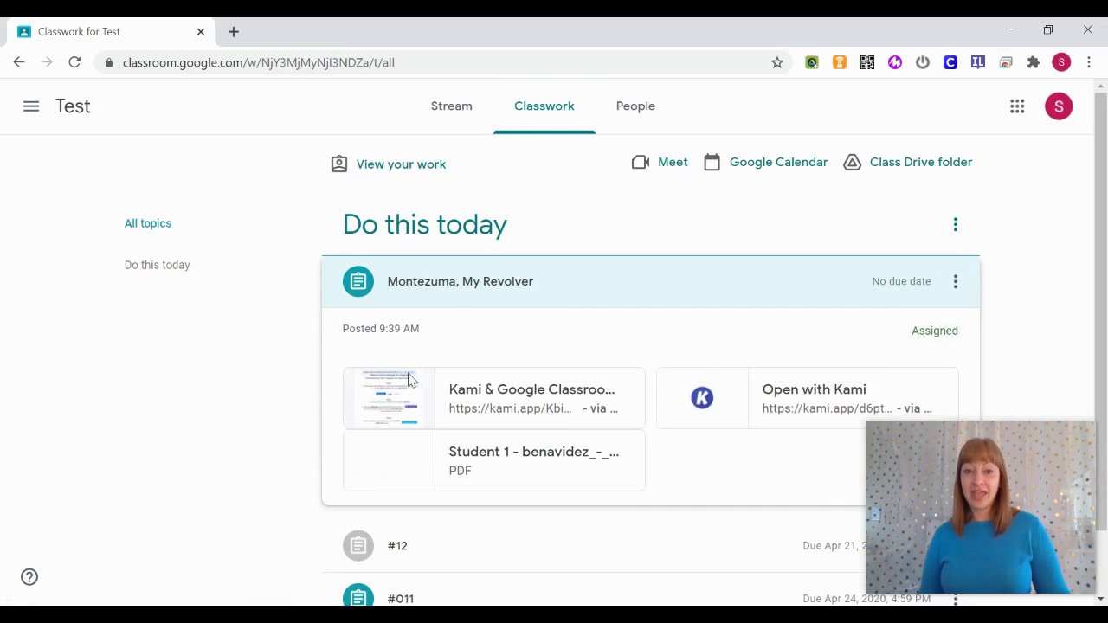
click(401, 545)
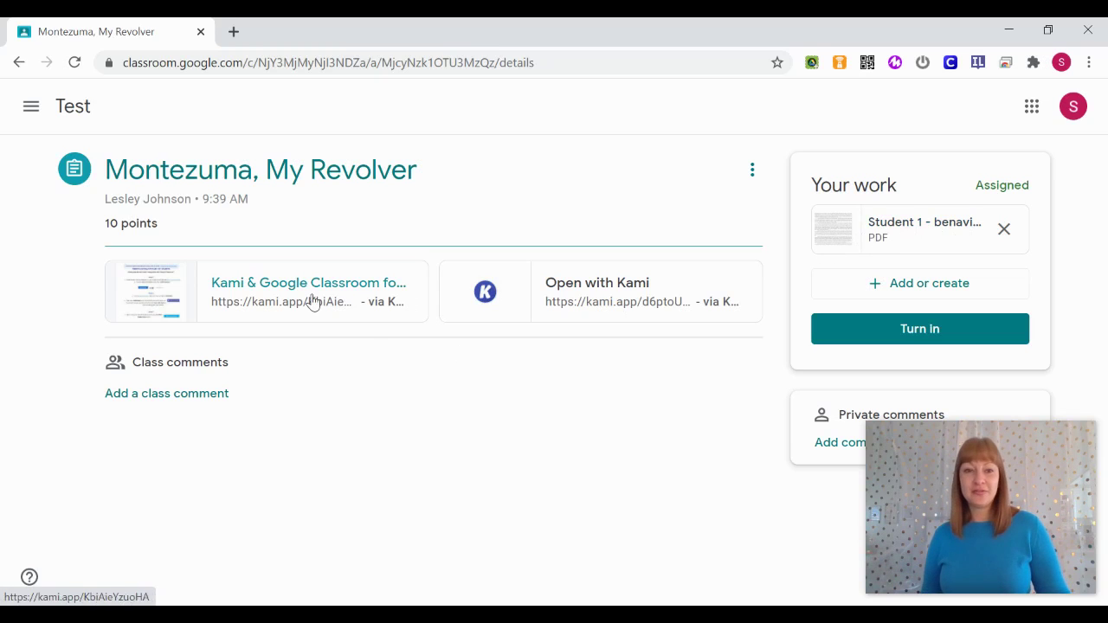
click(279, 303)
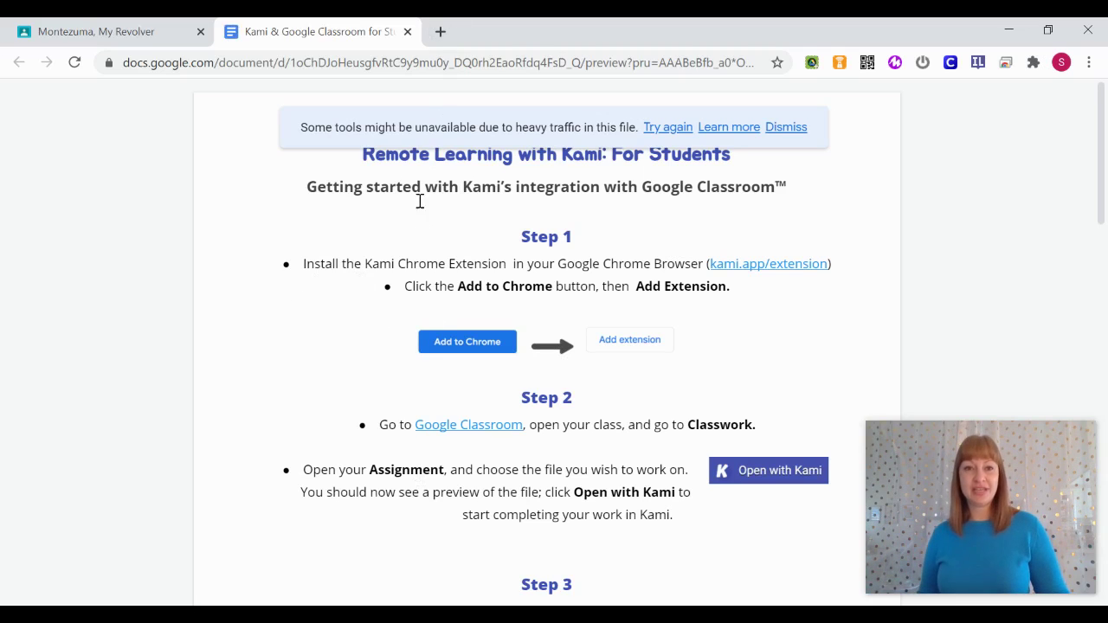
click(407, 32)
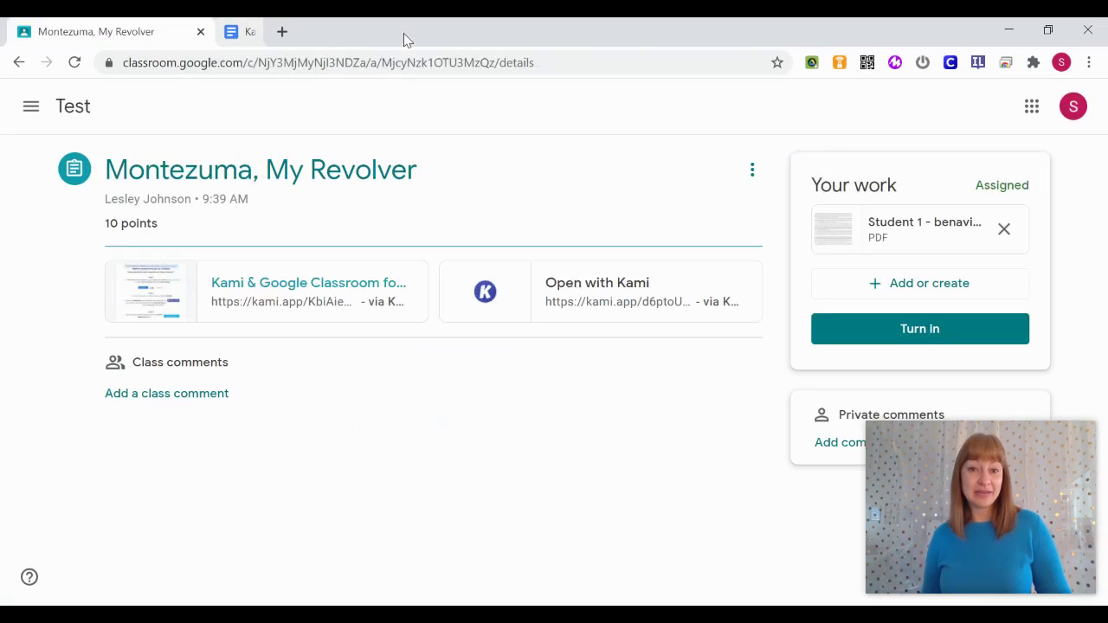
- Open the student's copy with Kami and check the available Select, Text to Speech, Markup and Comment tools
click(576, 296)
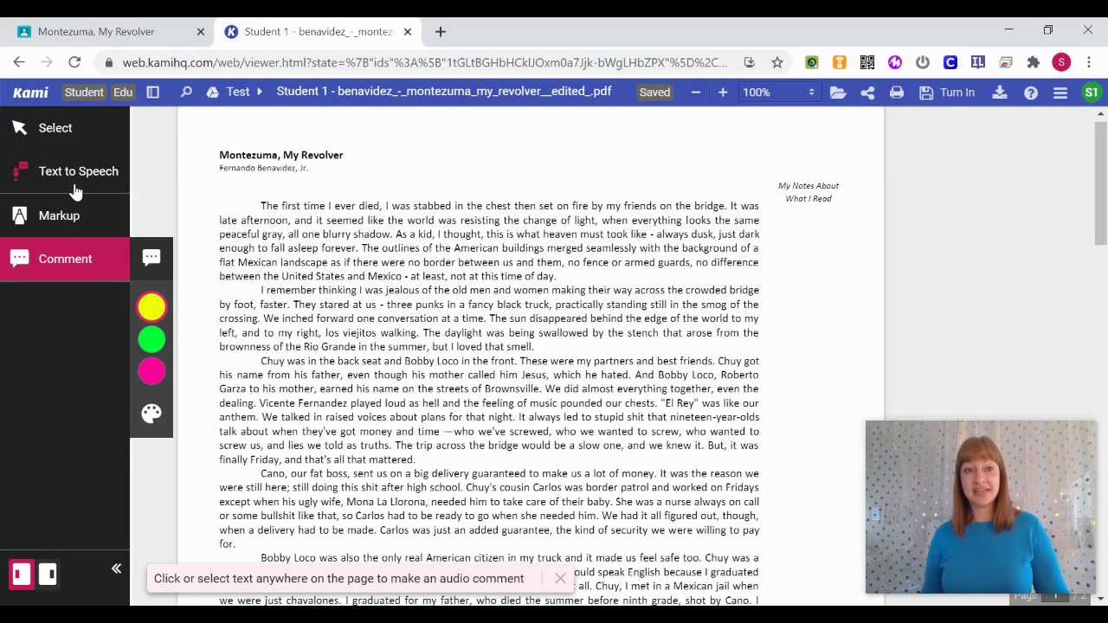
click(71, 135)
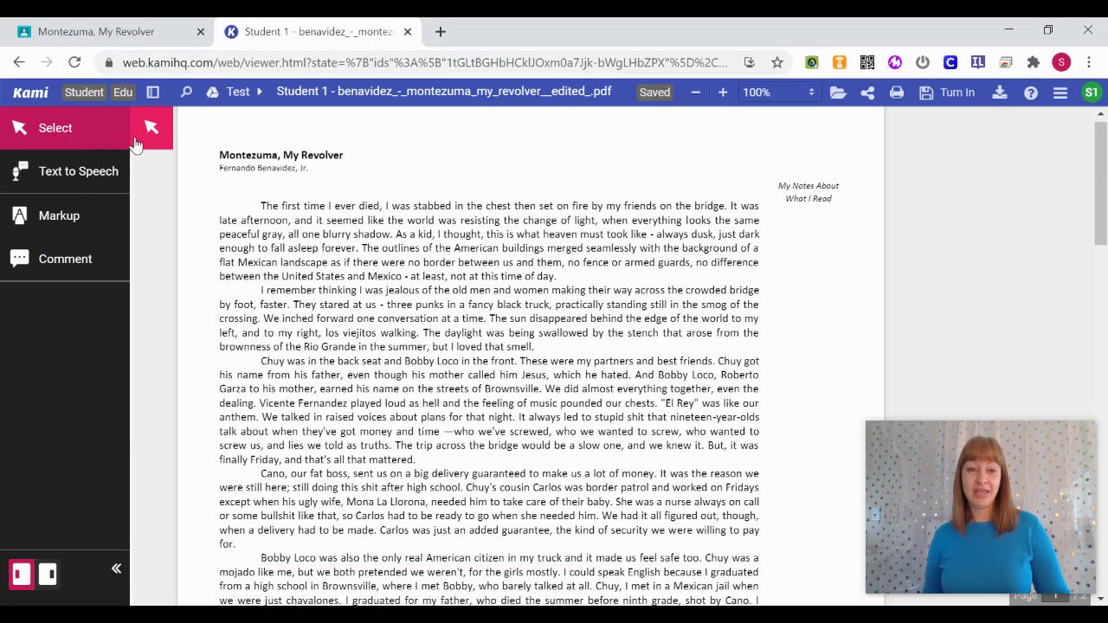
click(84, 183)
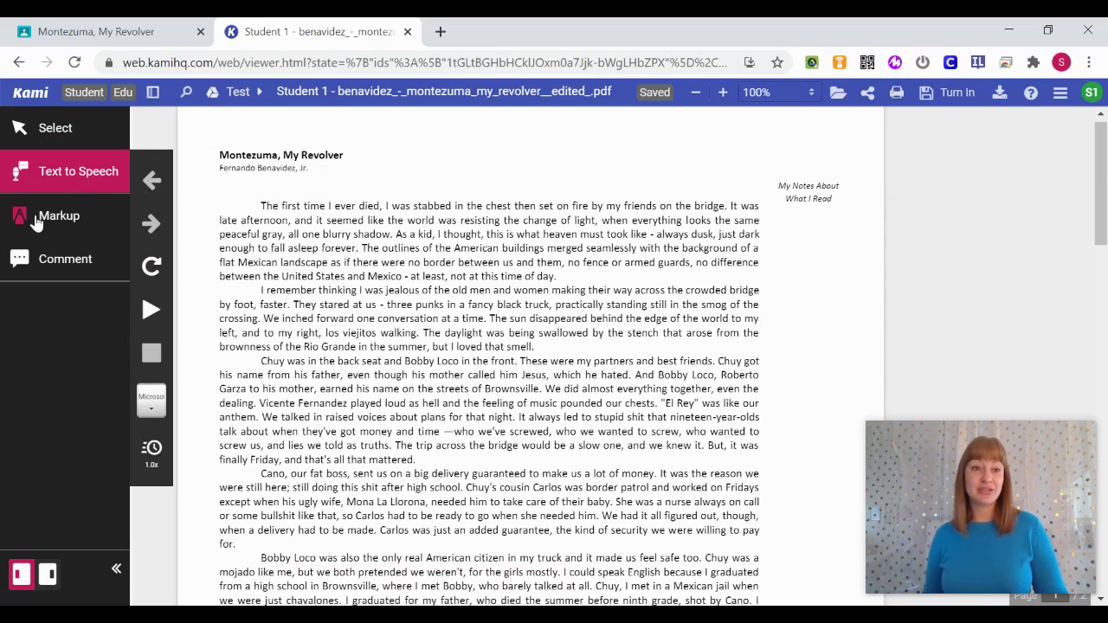
click(37, 223)
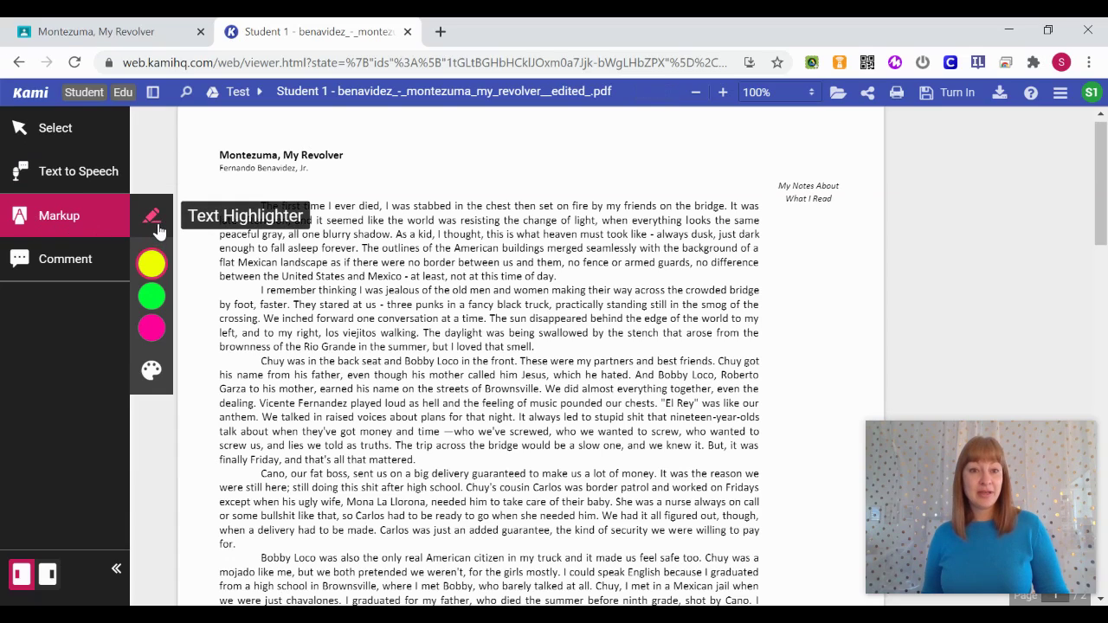
click(57, 268)
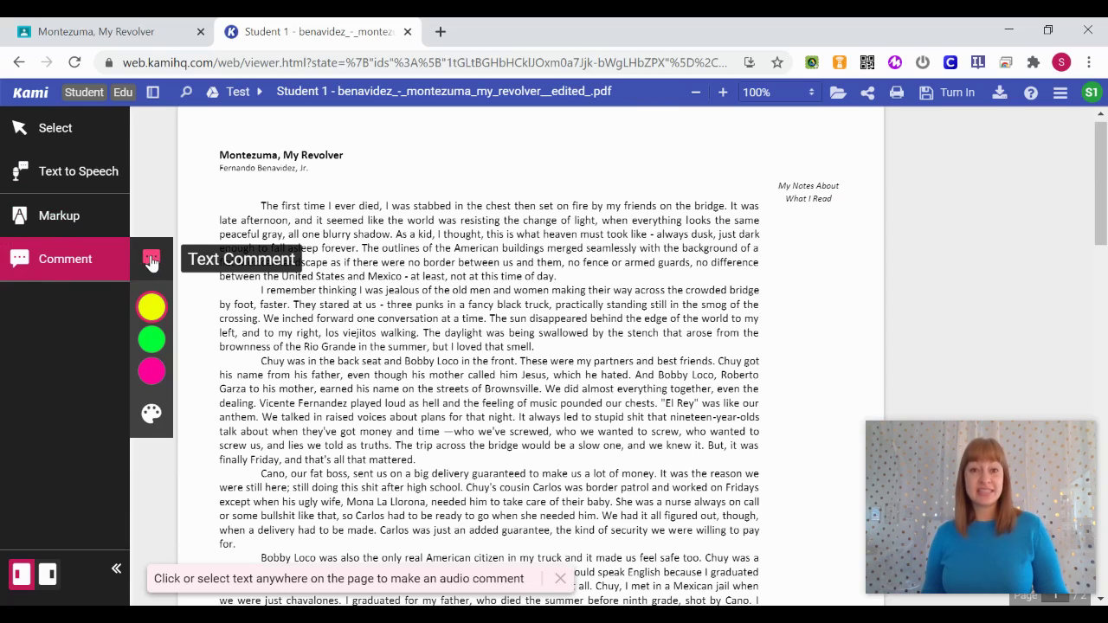
- Return to the Classroom assignment, preview the student's attached PDF to view its Open with Kami option, and close the preview
click(134, 33)
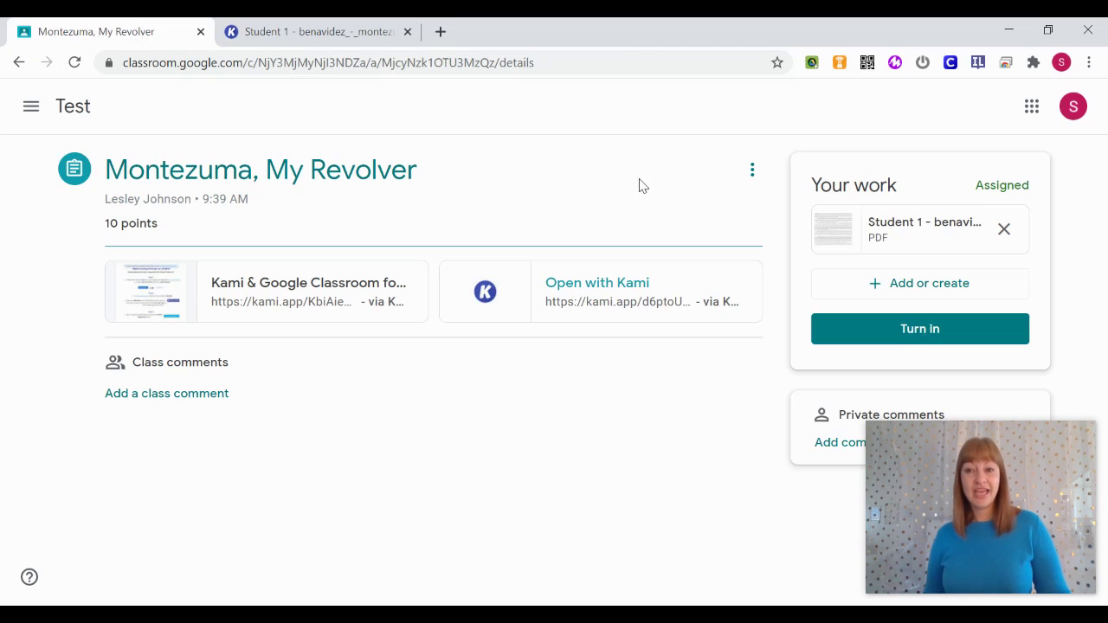
click(888, 232)
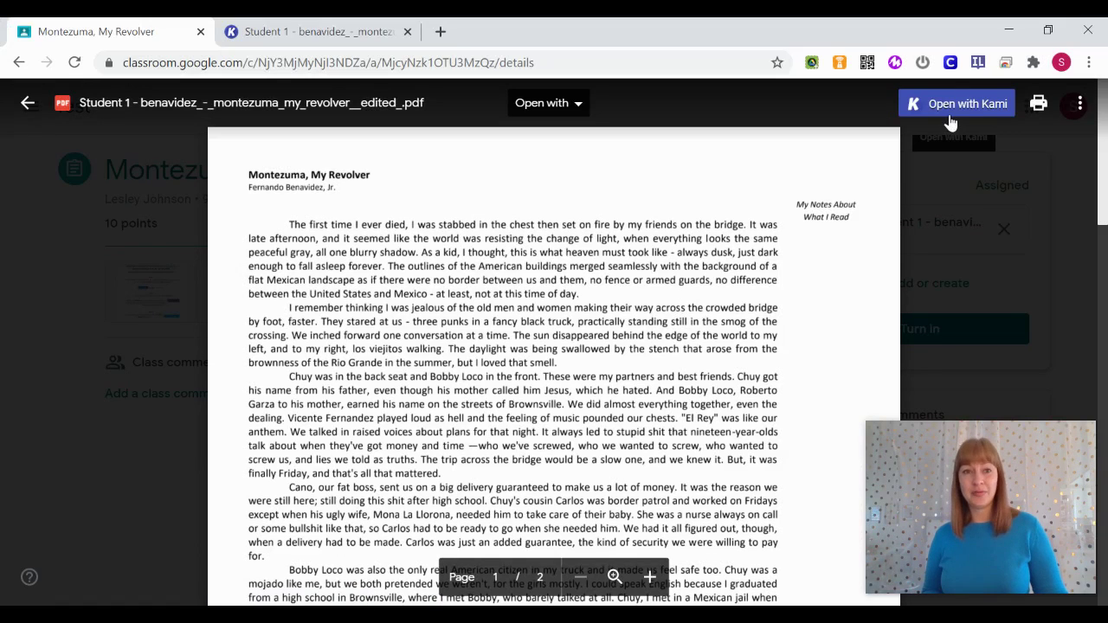
click(28, 102)
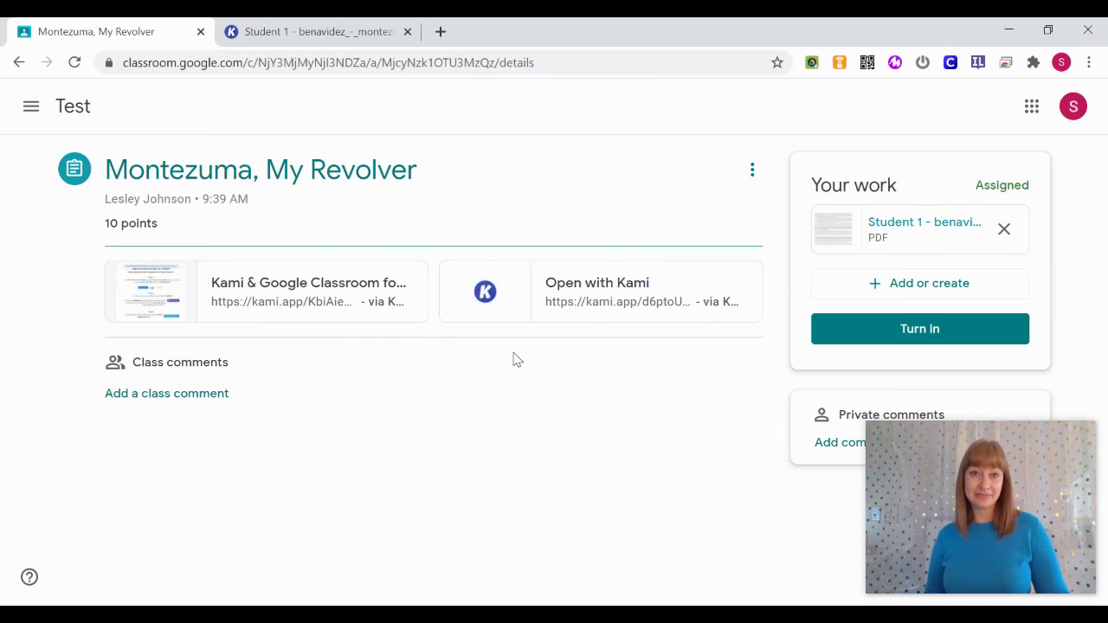
- Return to the student's copy in Kami and mark the story's first sentence with the yellow Text Highlighter
click(308, 30)
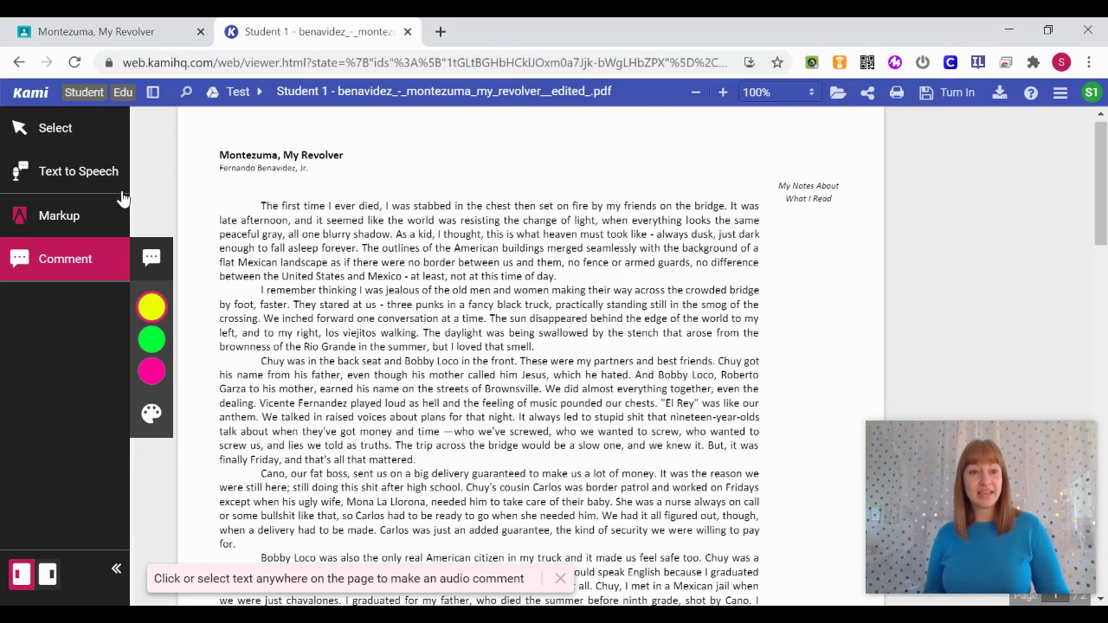
click(48, 218)
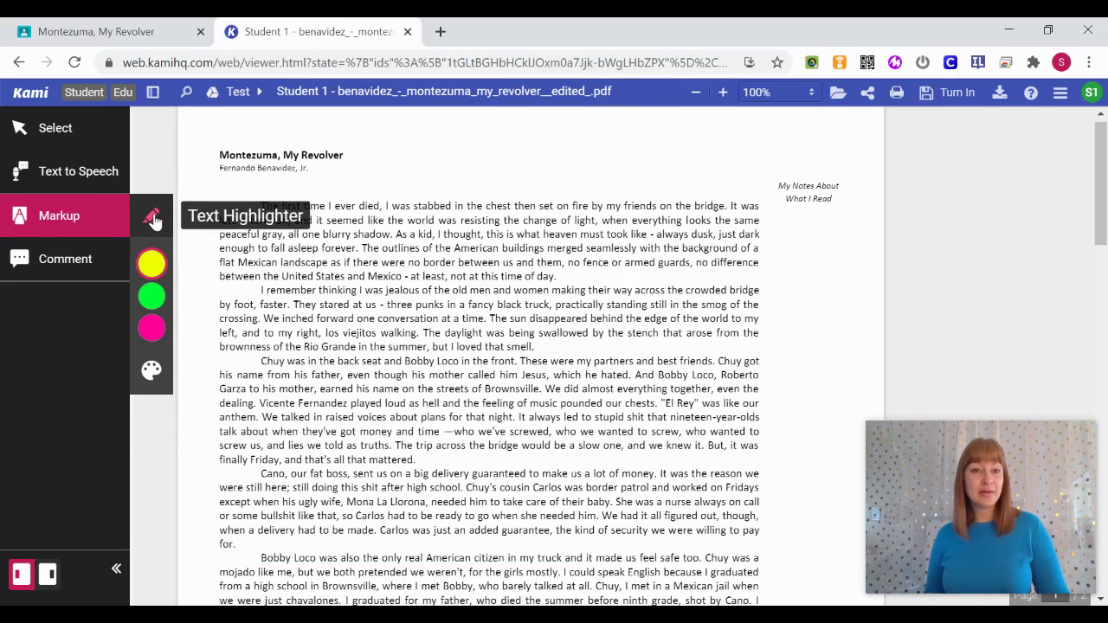
click(152, 218)
mouse_move(254, 202)
mouse_down()
mouse_move(381, 220)
mouse_move(726, 205)
mouse_up()
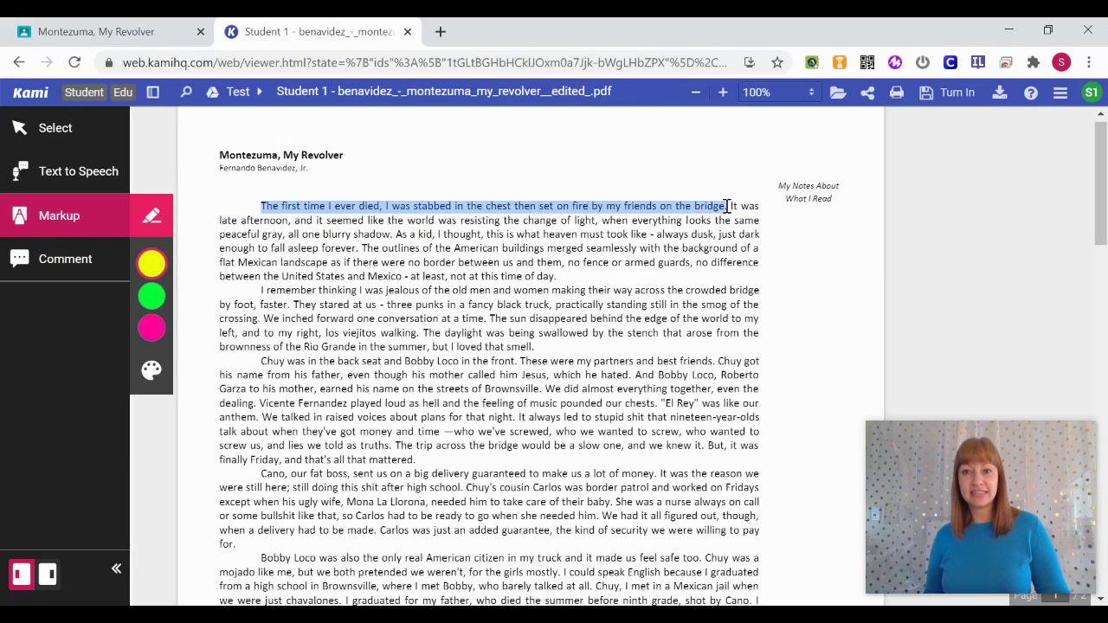
- Add a comment above the first sentence and dictate "this is a great beginning to a story it has hooked my attention" with Voice Typing
click(54, 259)
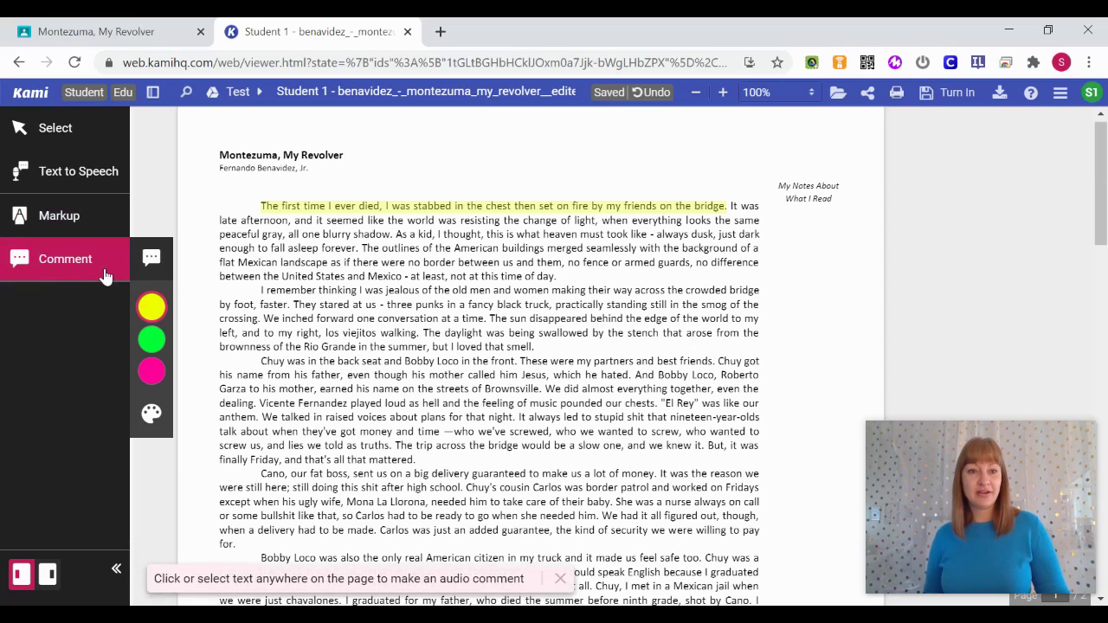
click(150, 262)
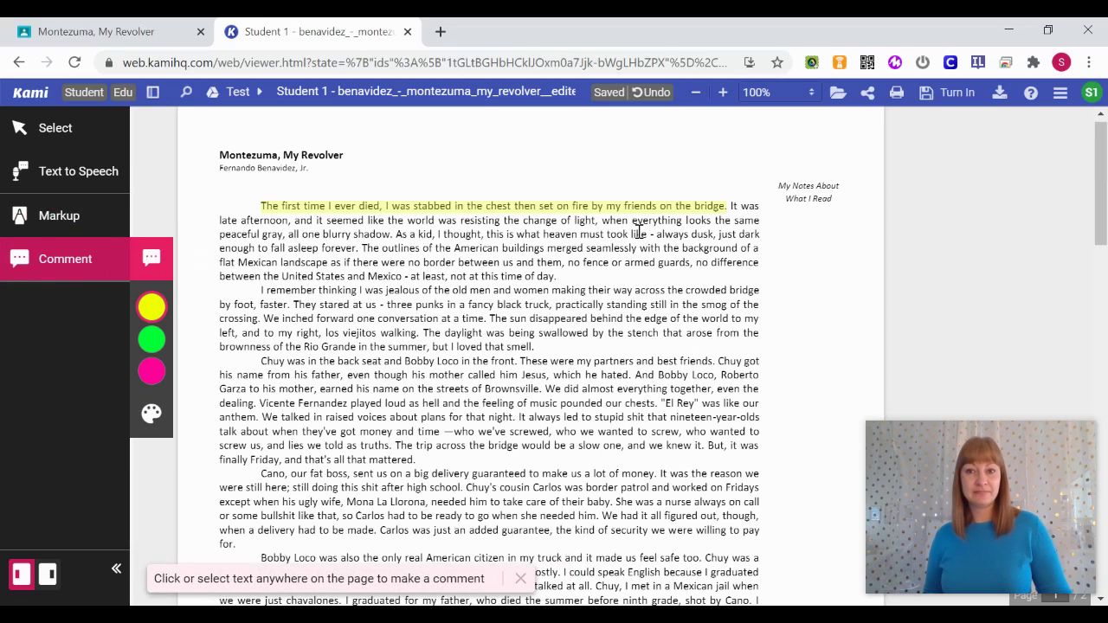
click(701, 187)
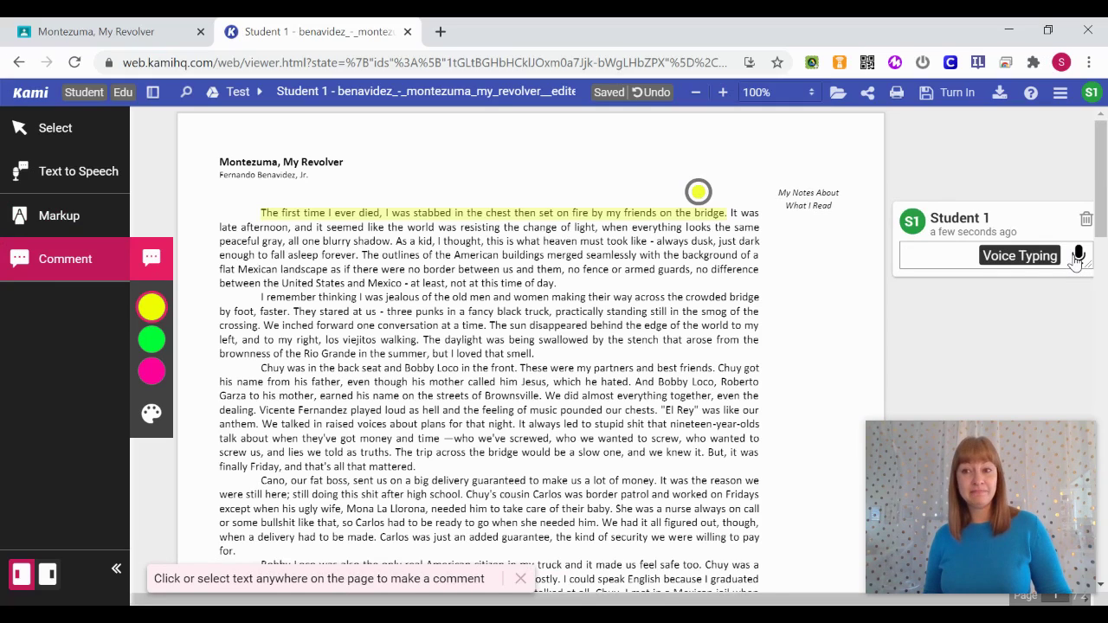
click(1078, 257)
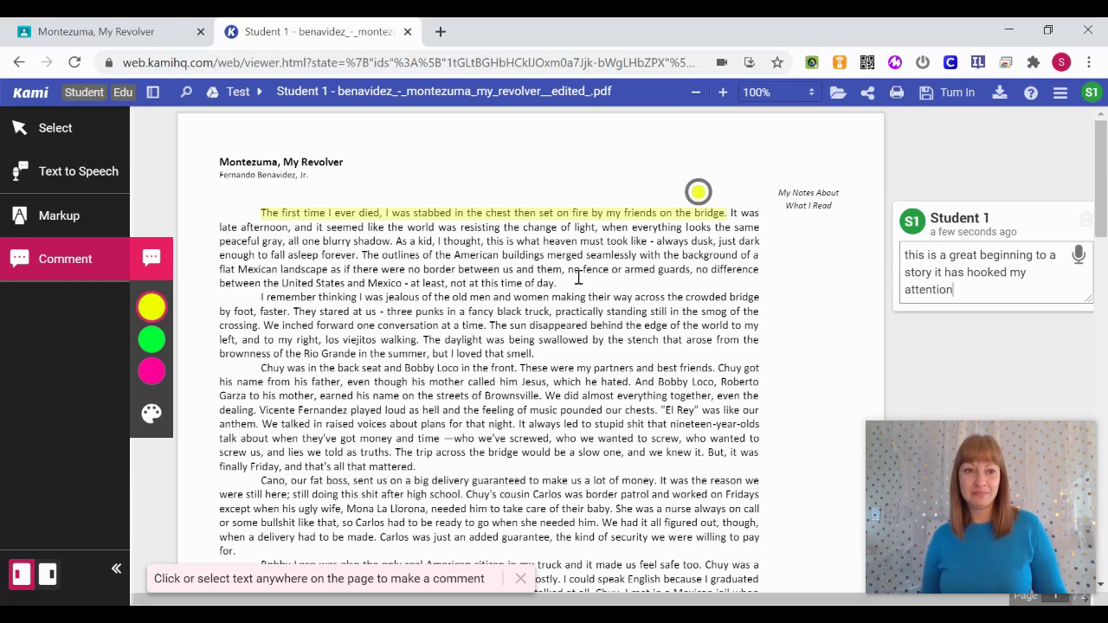
- Return to the Classroom assignment and turn in the student's annotated PDF for Montezuma, My Revolver
click(156, 31)
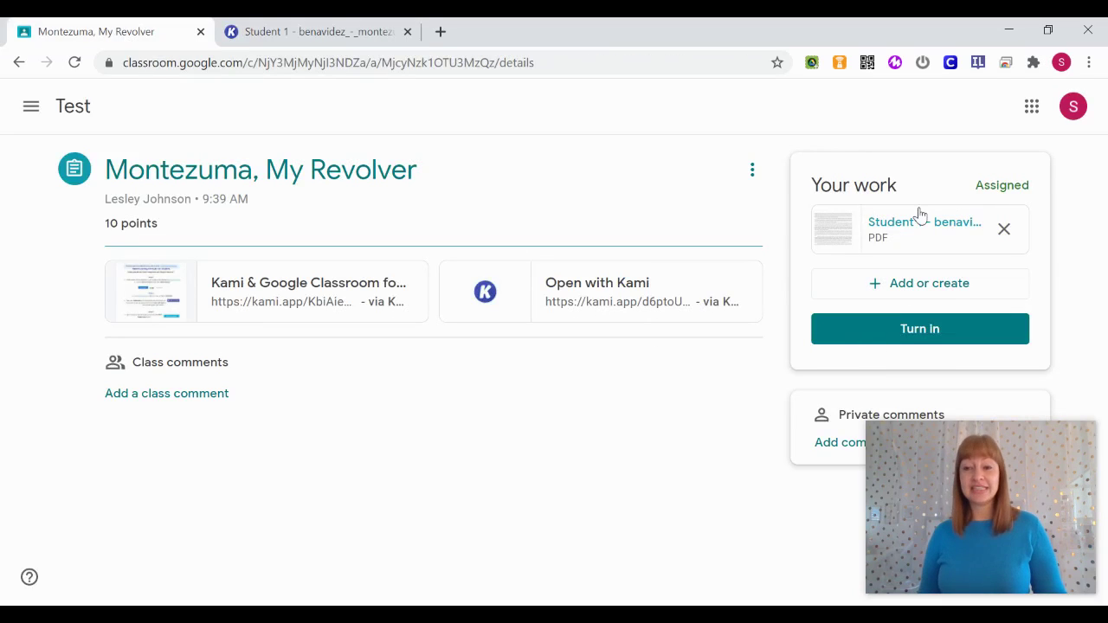
click(909, 336)
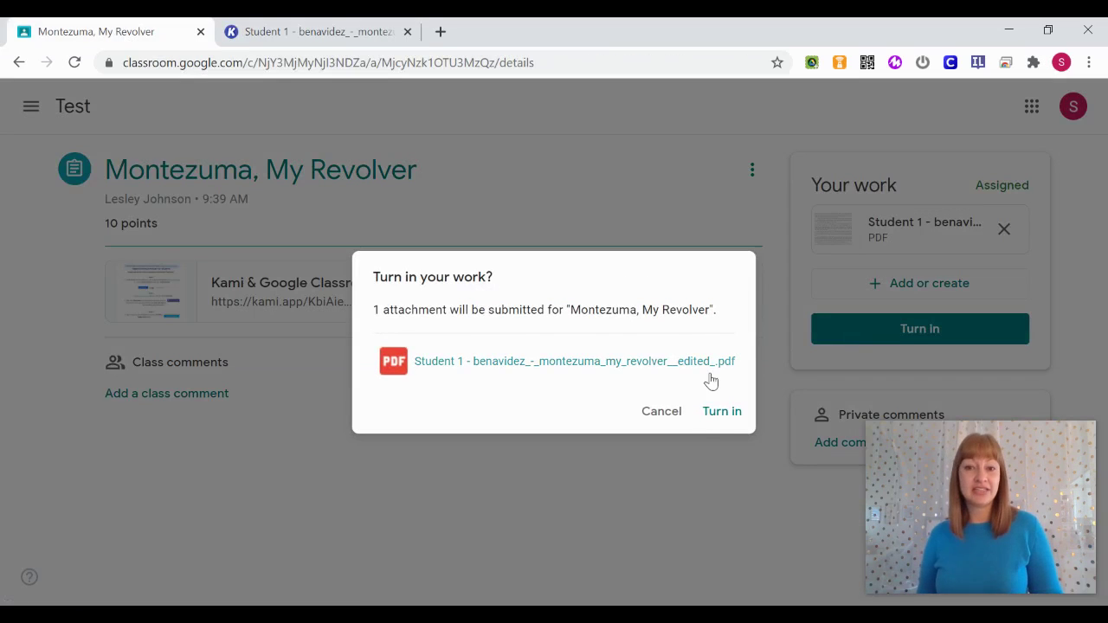
click(725, 421)
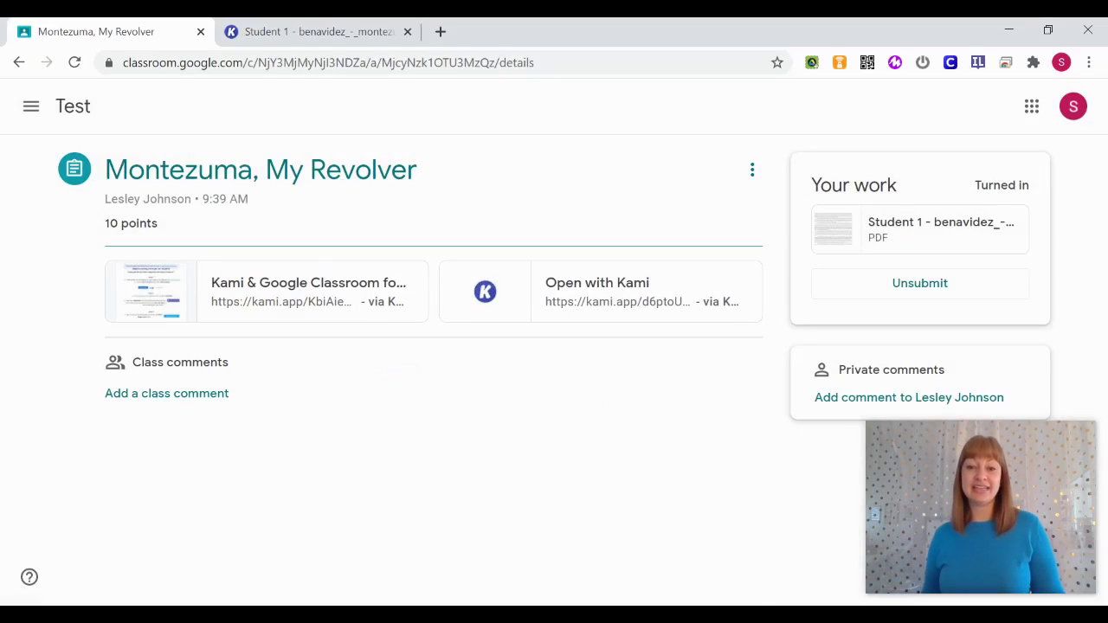
- Switch to the teacher's Classroom window, open Student 1's submitted PDF for grading in Kami, and view the student's comment beside the page
mouse_move(577, 617)
click(653, 561)
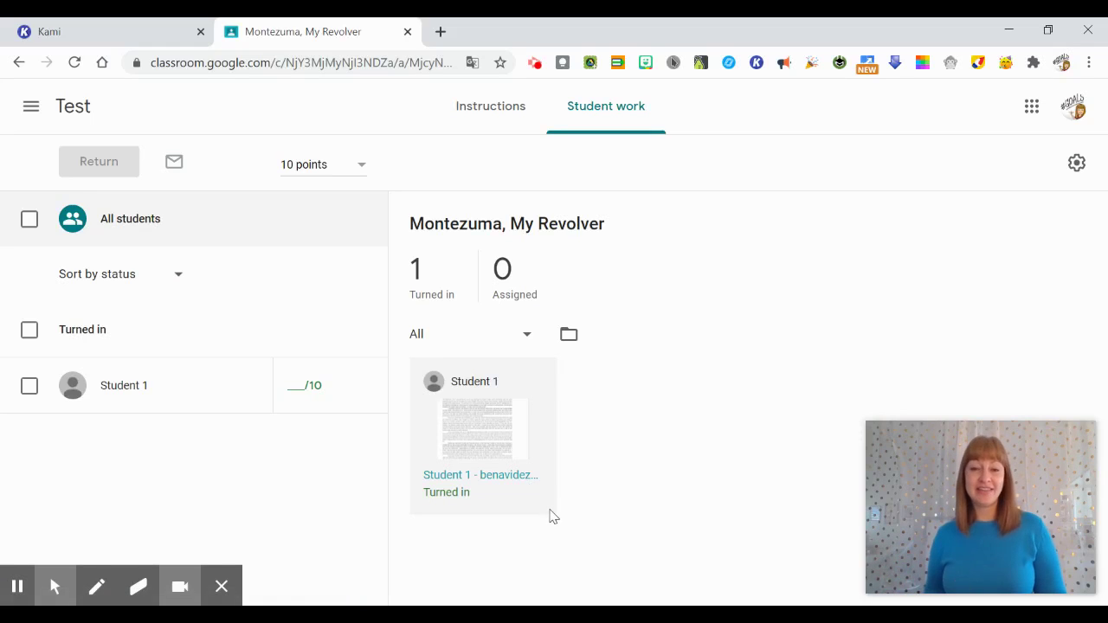
click(499, 438)
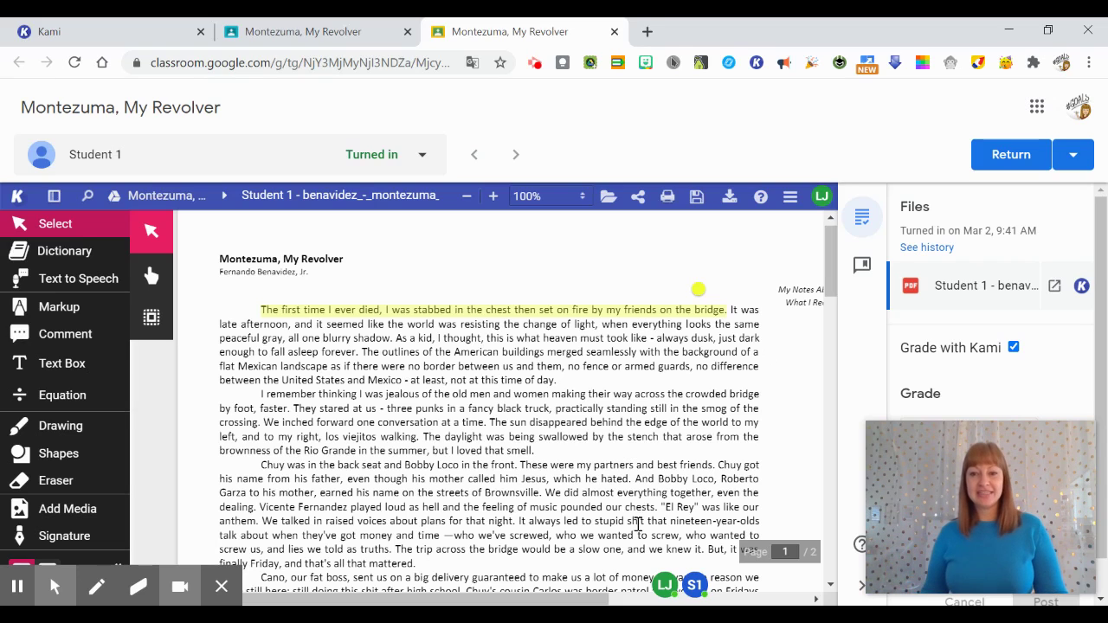
drag(529, 599, 729, 599)
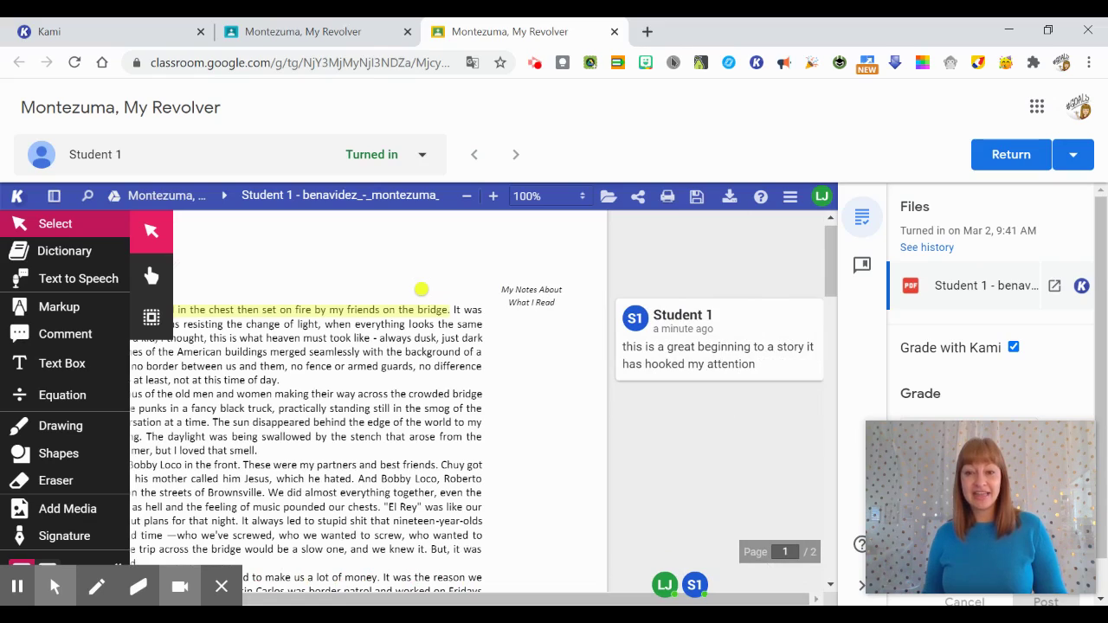
- Return the Montezuma, My Revolver work to Student 1 without a grade and confirm the return
click(632, 599)
click(1012, 154)
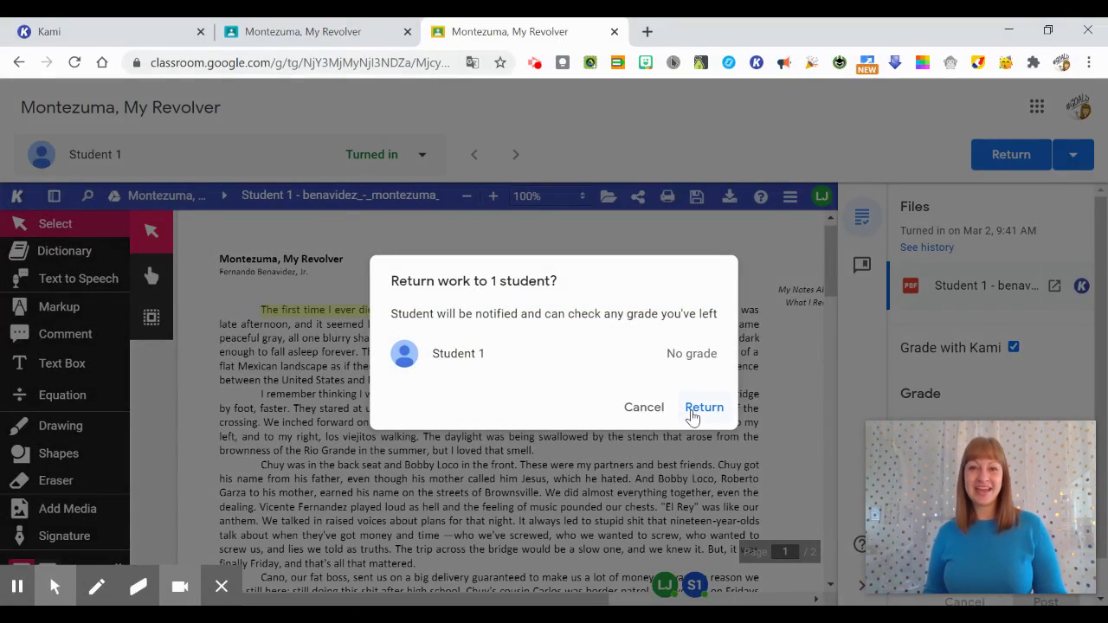
click(699, 408)
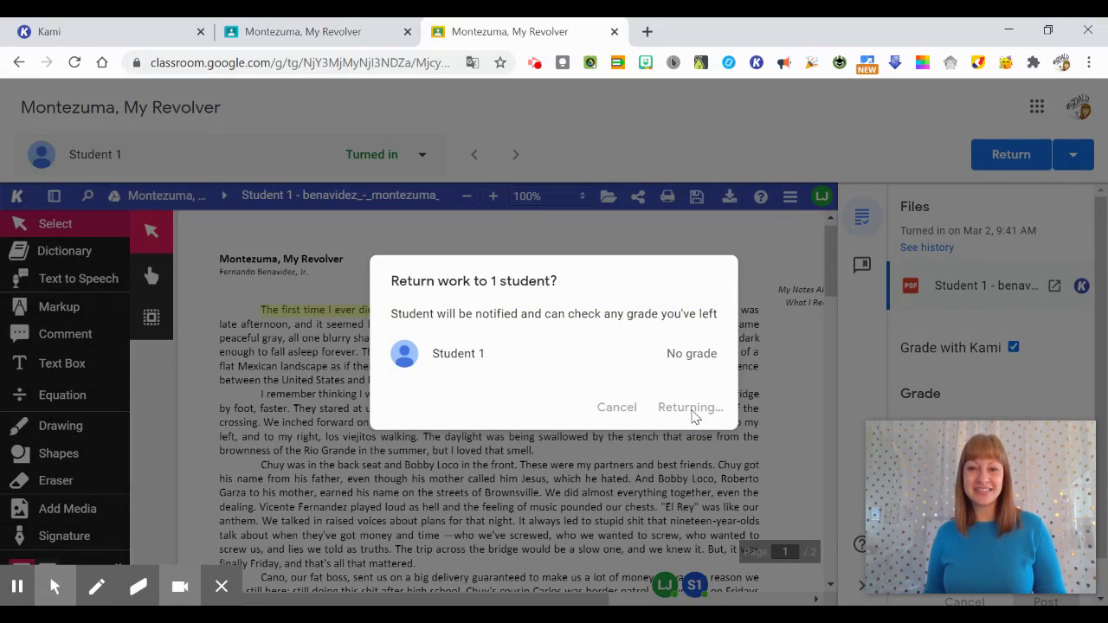